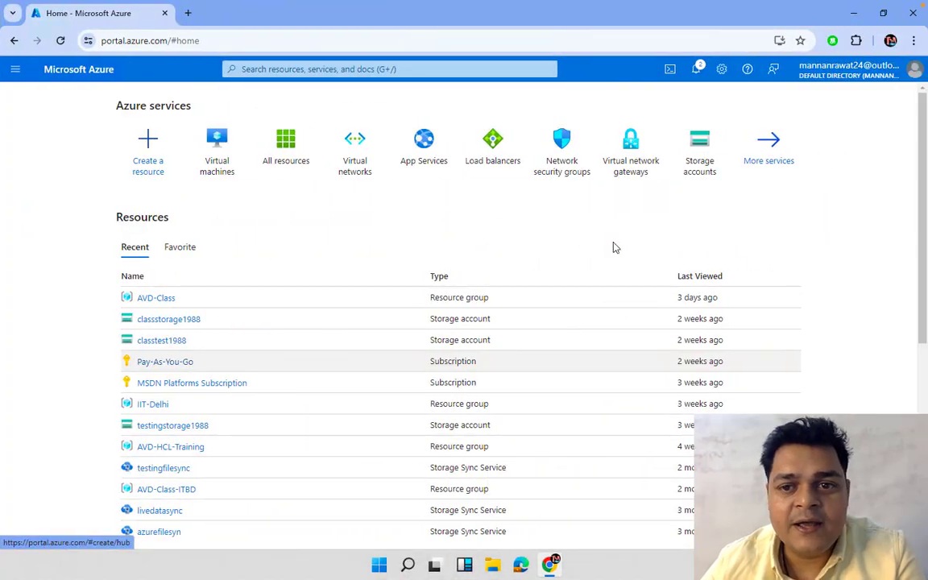
Start creating a new Azure virtual machine from the virtual machines service.
{"action": "left_click", "coordinate": [769, 157]}
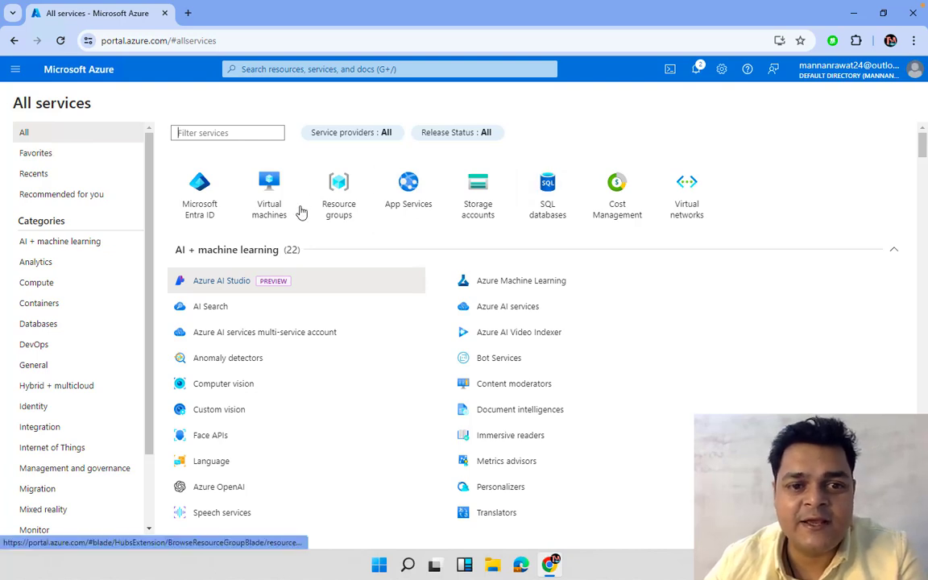
{"action": "left_click", "coordinate": [256, 220]}
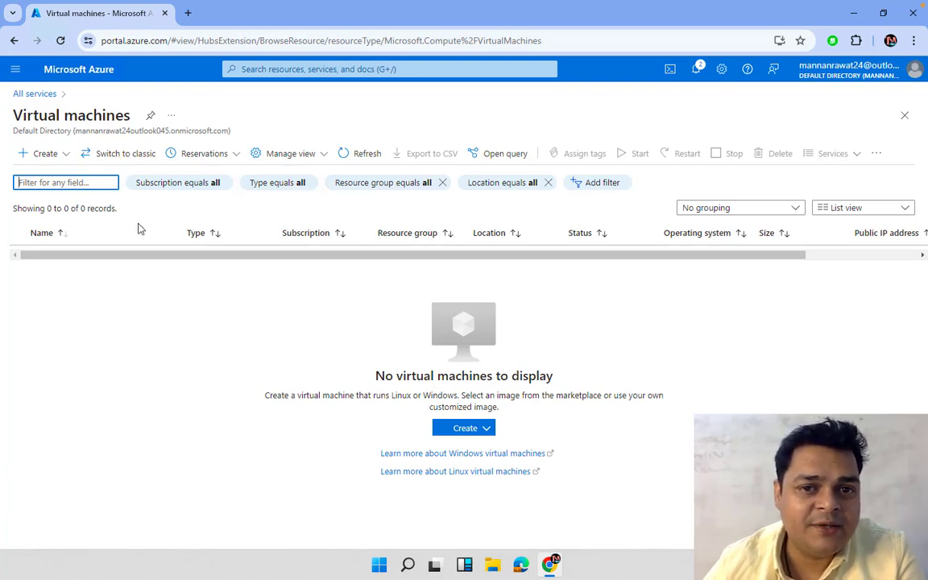
{"action": "left_click", "coordinate": [58, 156]}
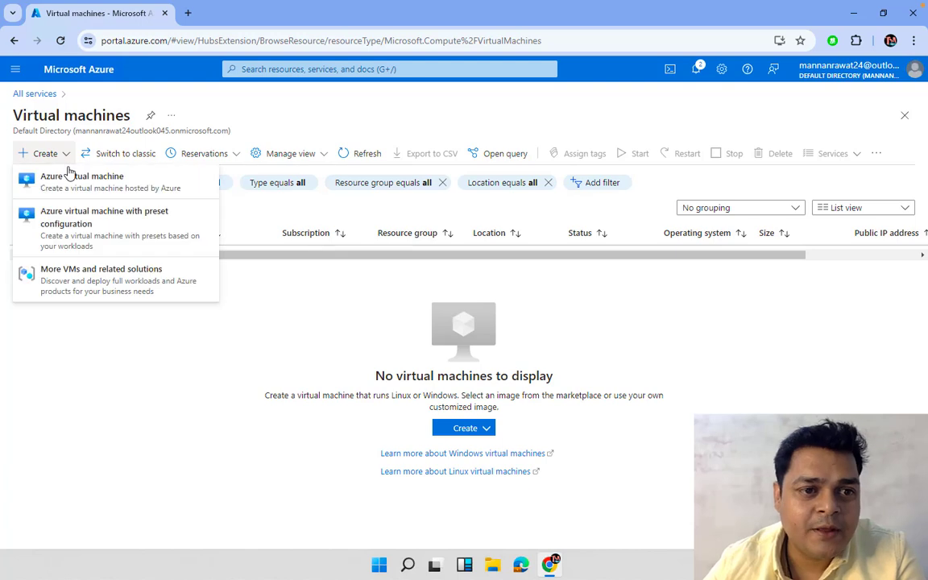
{"action": "left_click", "coordinate": [75, 177]}
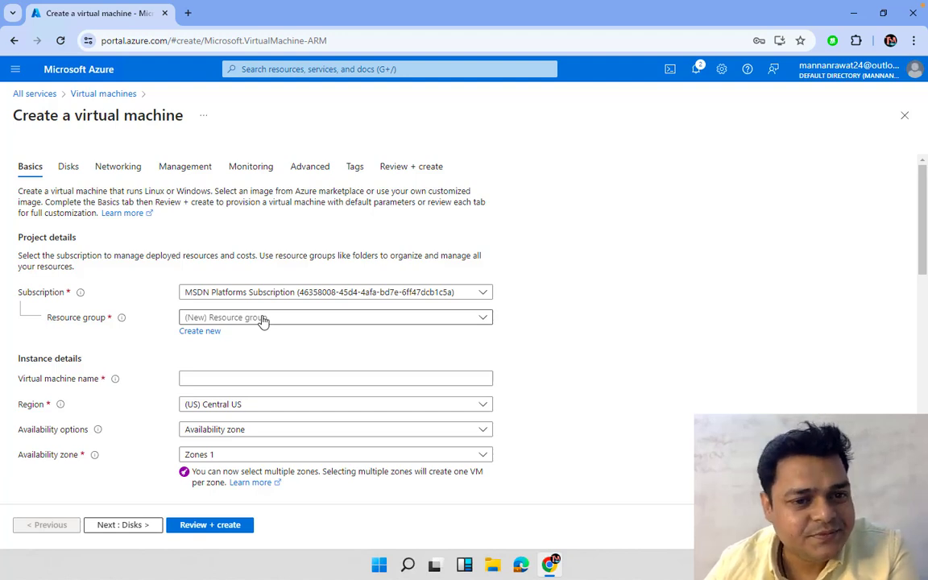
Assign the virtual machine to the existing AVD-Class resource group and name it web.
{"action": "left_click", "coordinate": [301, 322]}
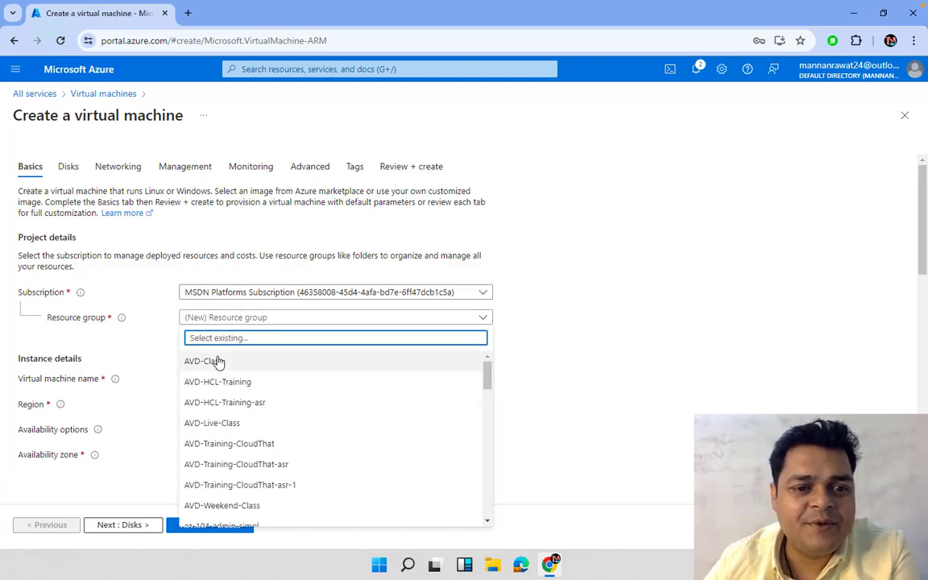
{"action": "left_click", "coordinate": [246, 360]}
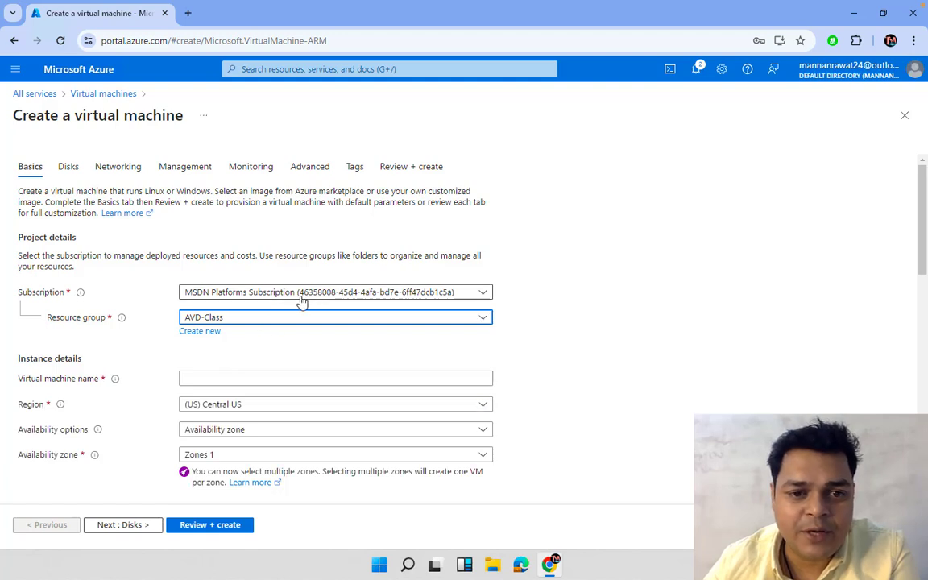
{"action": "left_click", "coordinate": [256, 377]}
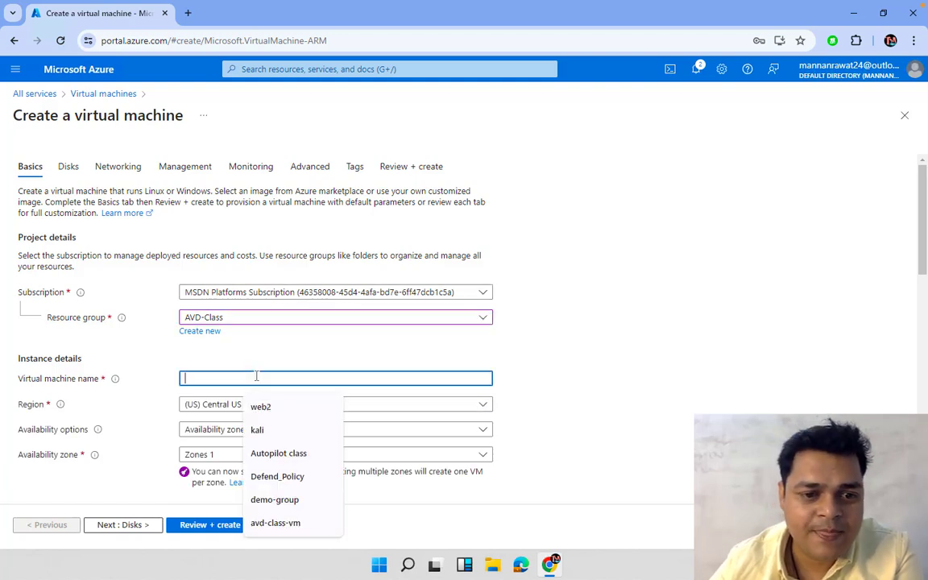
{"action": "type", "text": "web"}
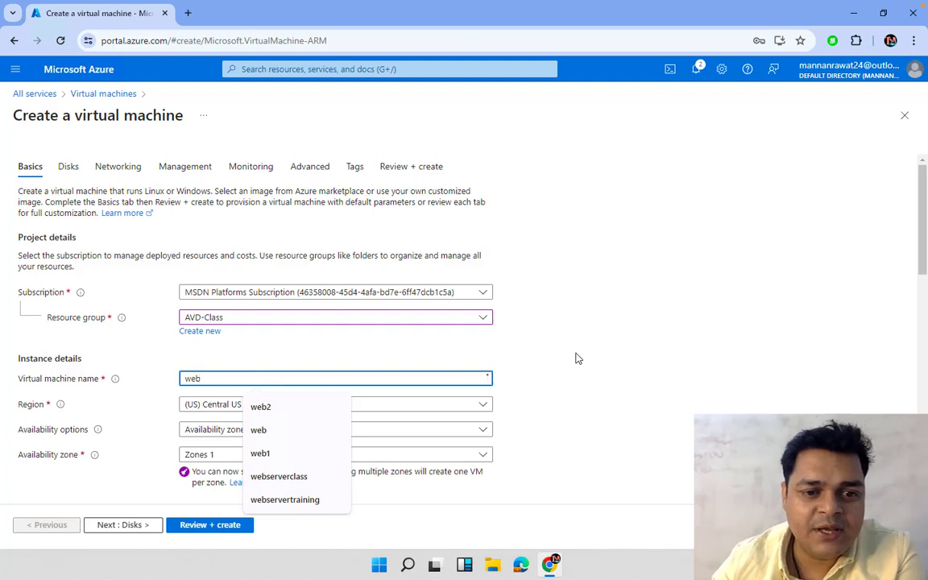
{"action": "left_click", "coordinate": [521, 361]}
{"action": "scroll", "coordinate": [72, 395], "scroll_direction": "down", "scroll_amount": 1}
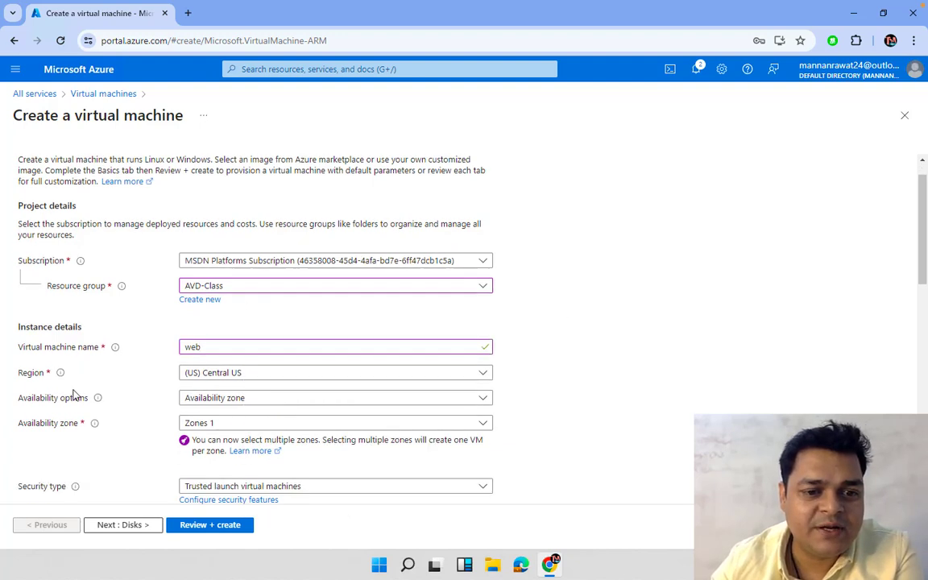
Set the availability options to No infrastructure redundancy required and the security type to Standard.
{"action": "left_click", "coordinate": [217, 377]}
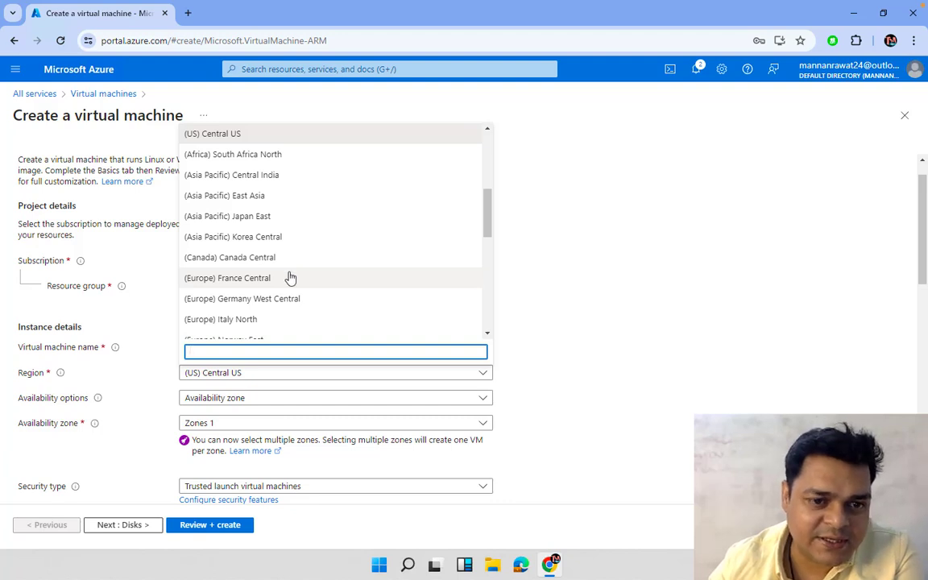
{"action": "left_click", "coordinate": [654, 223]}
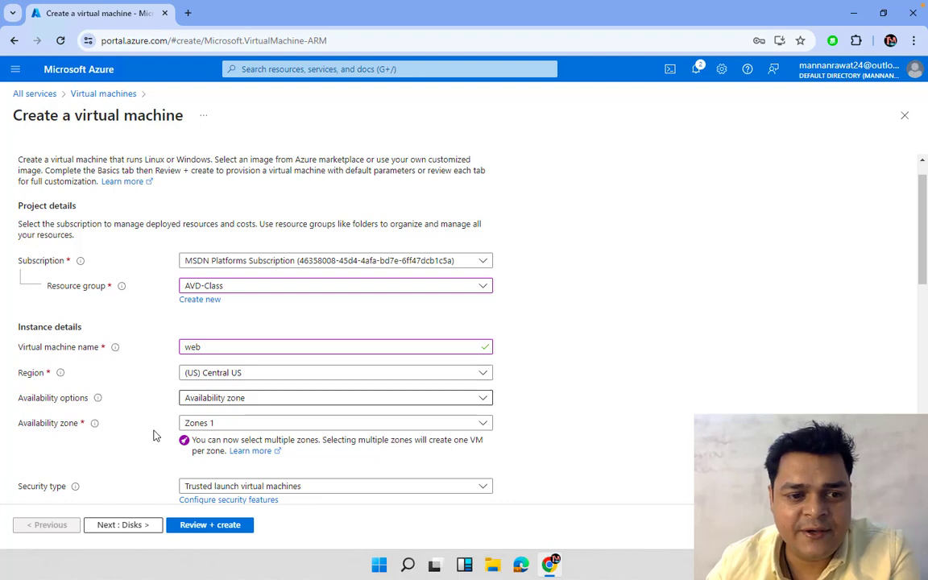
{"action": "scroll", "coordinate": [153, 435], "scroll_direction": "down", "scroll_amount": 1}
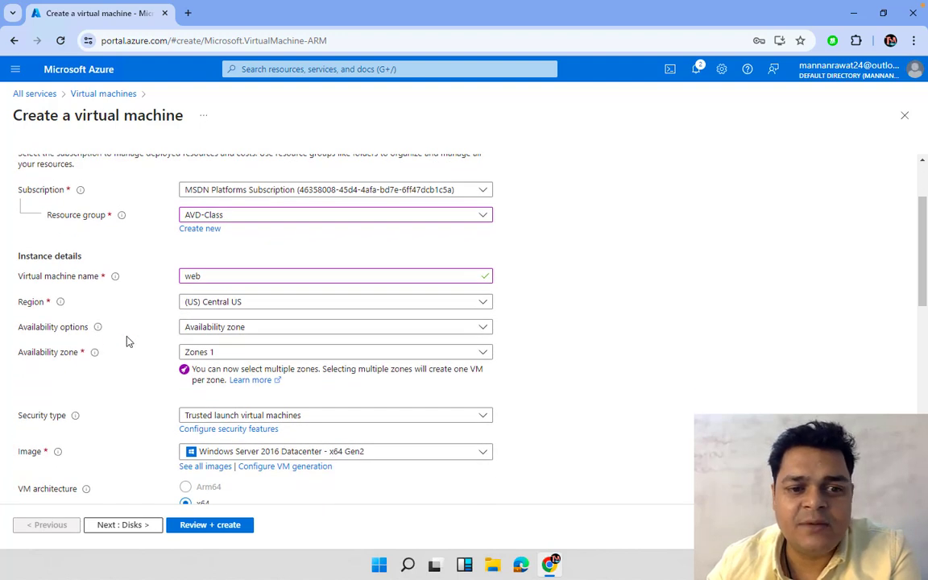
{"action": "left_click", "coordinate": [305, 328]}
{"action": "left_click", "coordinate": [252, 344]}
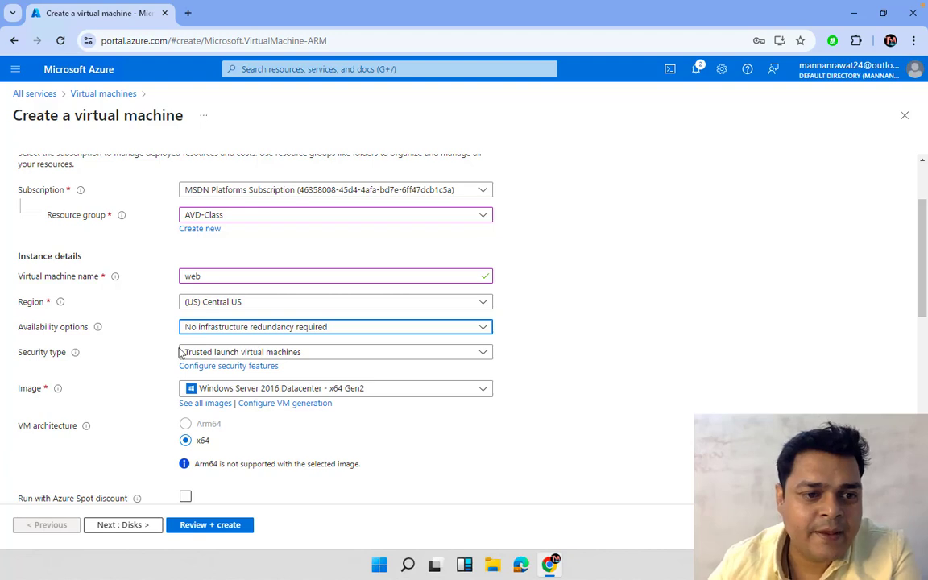
{"action": "left_click", "coordinate": [228, 356]}
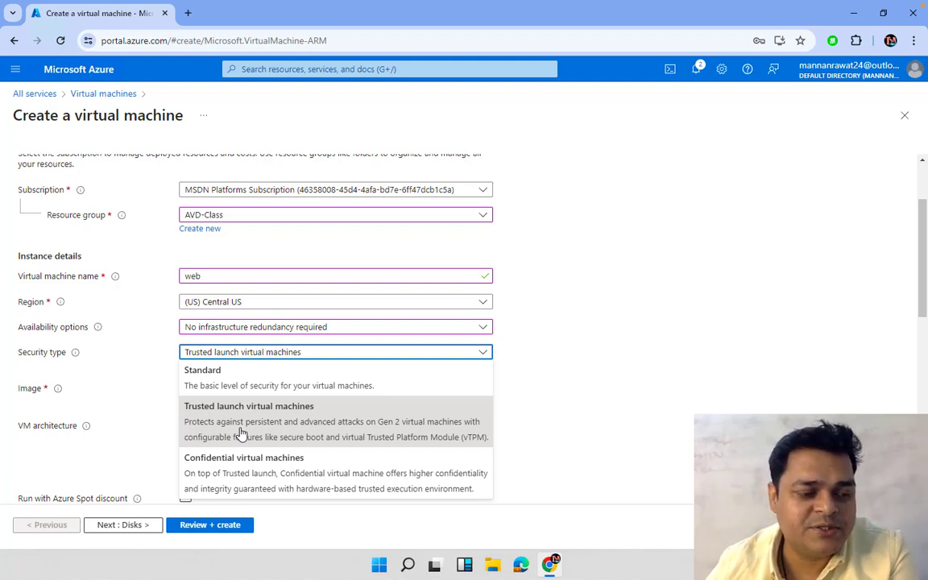
{"action": "left_click", "coordinate": [254, 382]}
{"action": "scroll", "coordinate": [337, 378], "scroll_direction": "down", "scroll_amount": 2}
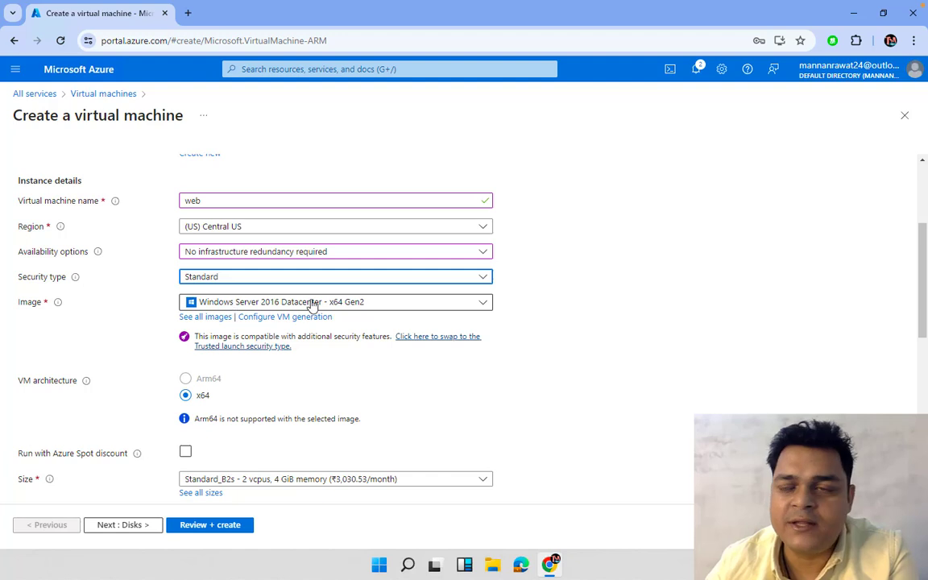
Compare the available VM sizes and choose B2s for the virtual machine.
{"action": "scroll", "coordinate": [317, 438], "scroll_direction": "down", "scroll_amount": 3}
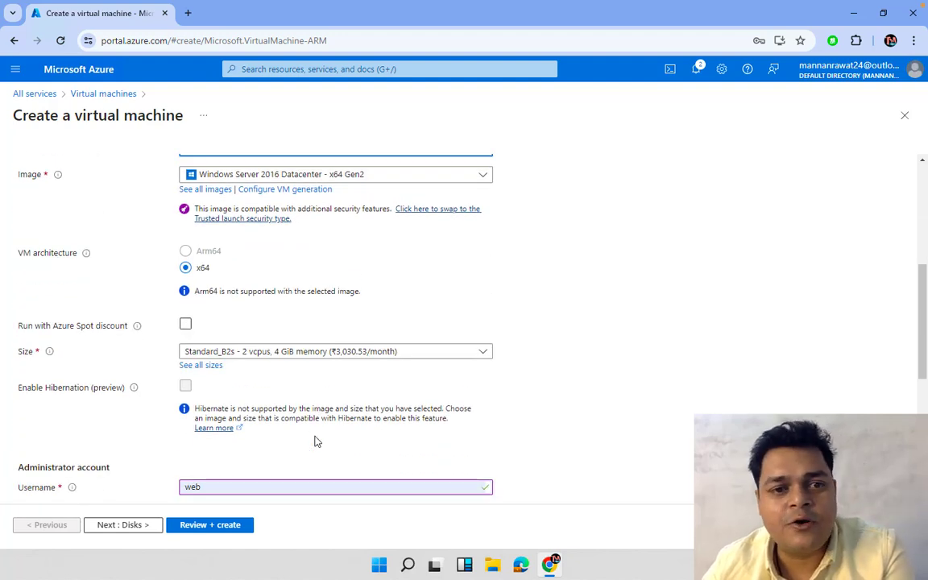
{"action": "left_click", "coordinate": [200, 366]}
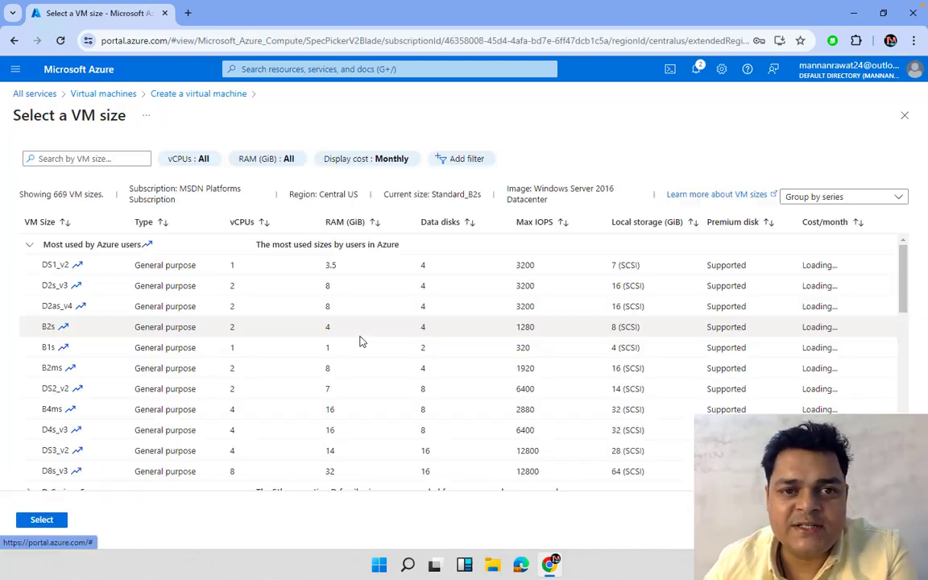
{"action": "scroll", "coordinate": [507, 350], "scroll_direction": "down", "scroll_amount": 1}
{"action": "scroll", "coordinate": [508, 348], "scroll_direction": "up", "scroll_amount": 1}
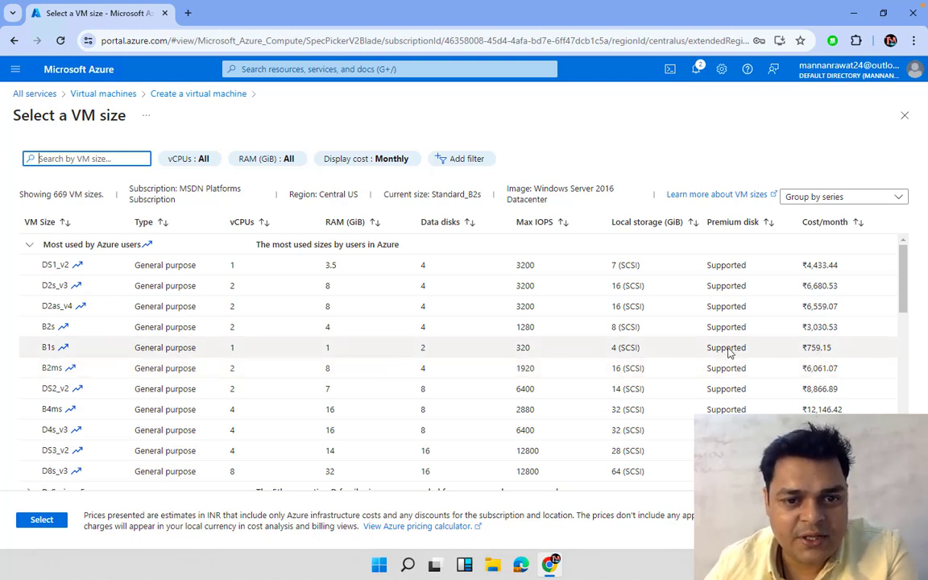
{"action": "left_click", "coordinate": [340, 275]}
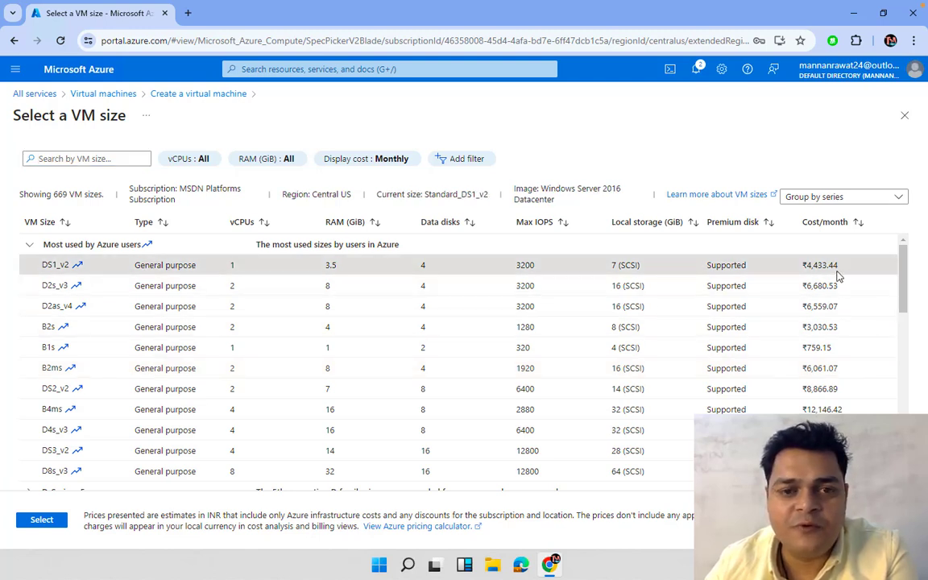
{"action": "left_click", "coordinate": [407, 327]}
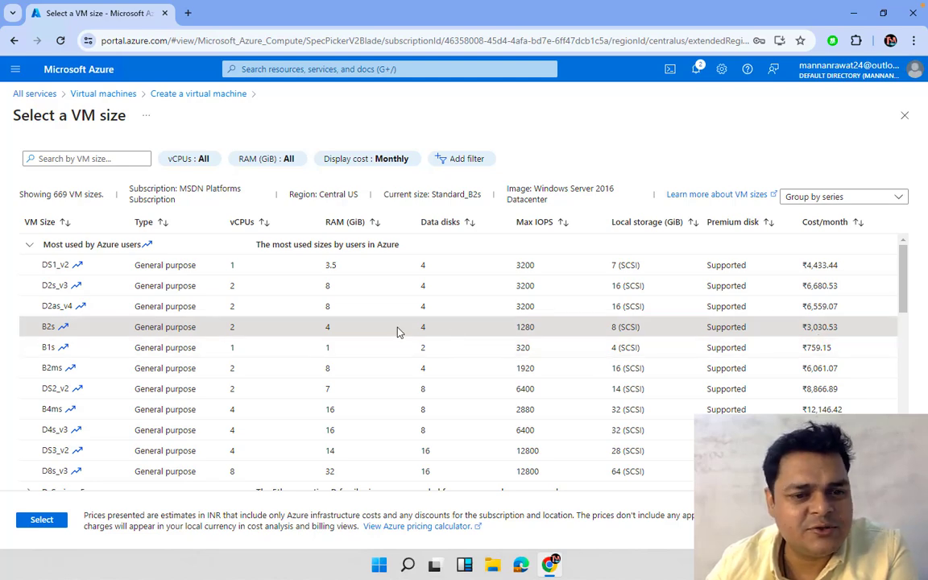
{"action": "left_click", "coordinate": [40, 521]}
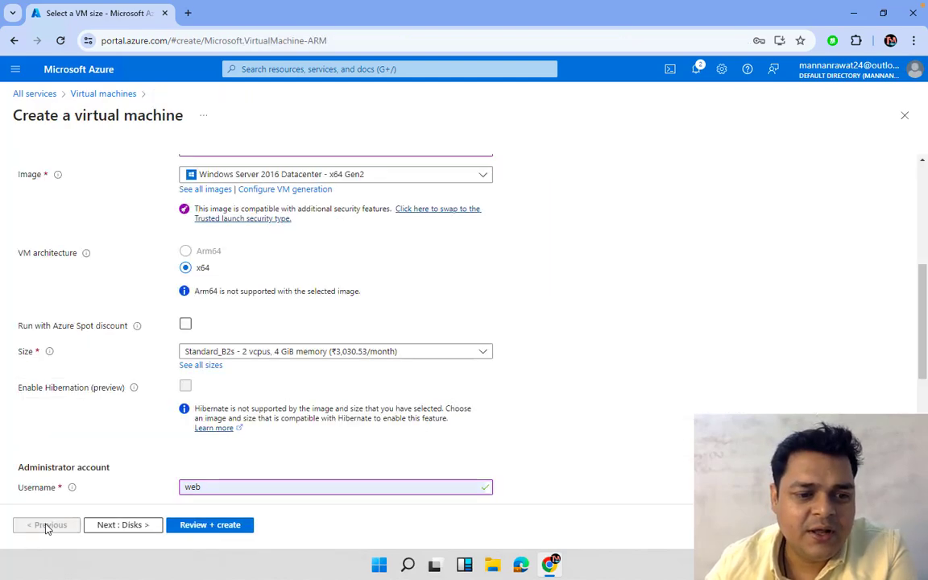
Enter the administrator account's password again in the confirmation field.
{"action": "scroll", "coordinate": [270, 389], "scroll_direction": "down", "scroll_amount": 2}
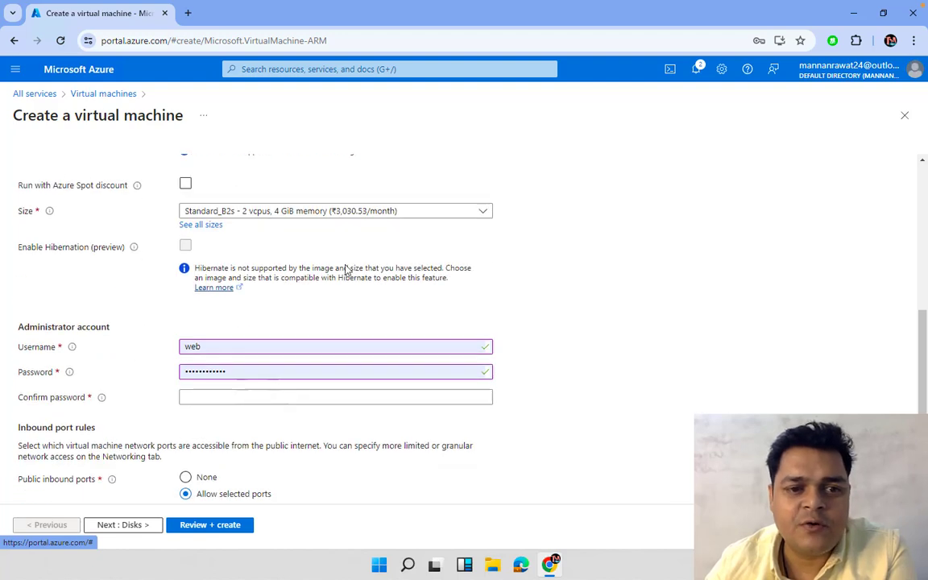
{"action": "left_click", "coordinate": [204, 396]}
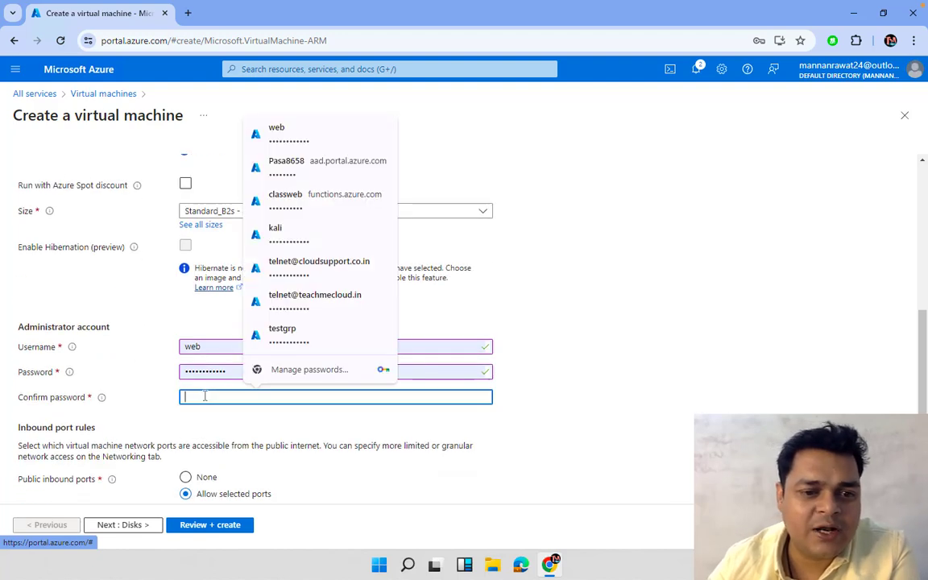
{"action": "type", "text": "•••••"}
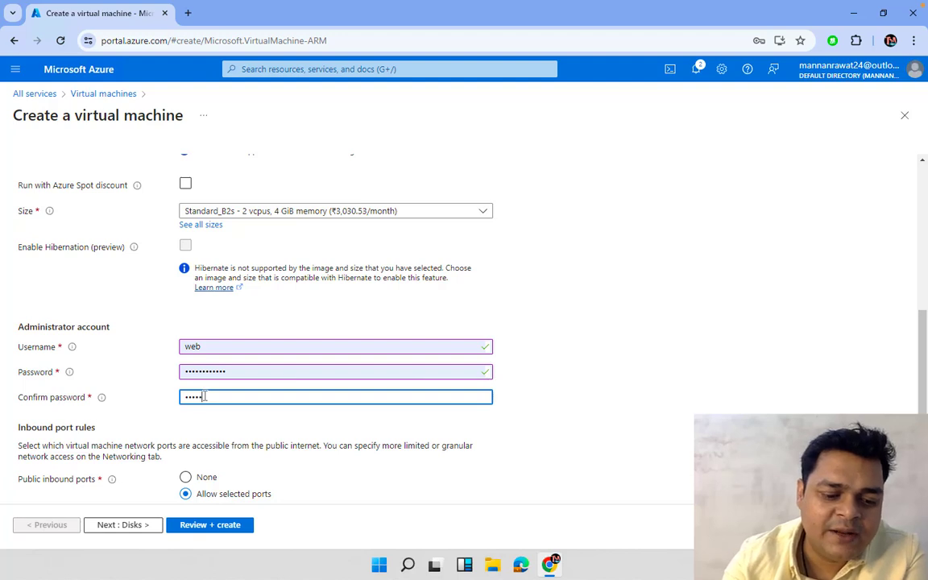
{"action": "type", "text": "•••••••"}
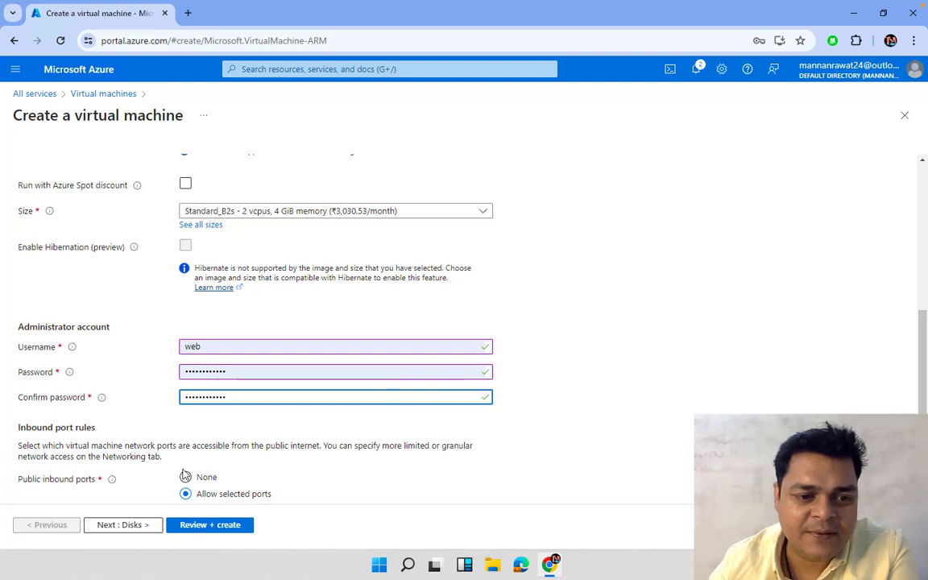
Accept the default inbound port, disk, networking and management settings and proceed to the final review of the virtual machine.
{"action": "scroll", "coordinate": [167, 427], "scroll_direction": "down", "scroll_amount": 3}
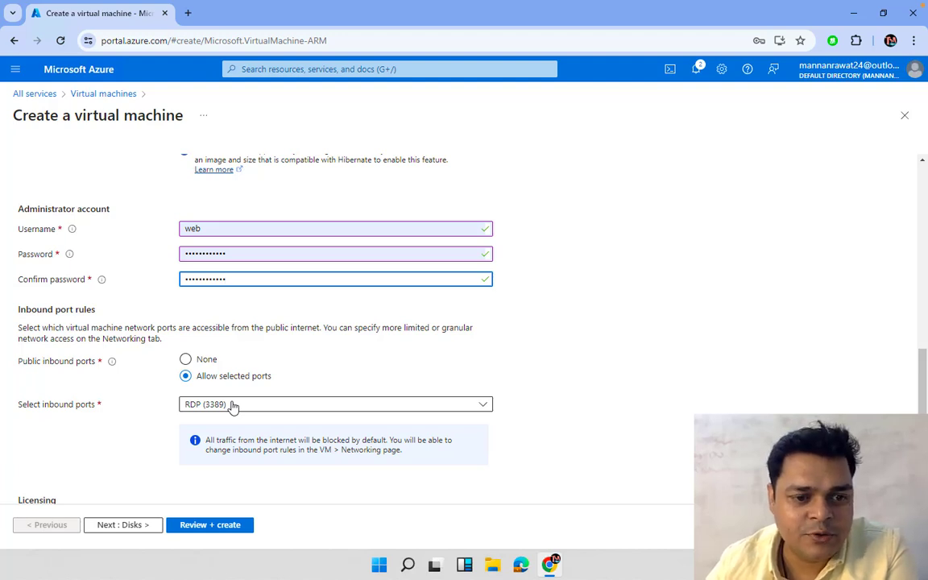
{"action": "left_click", "coordinate": [129, 528]}
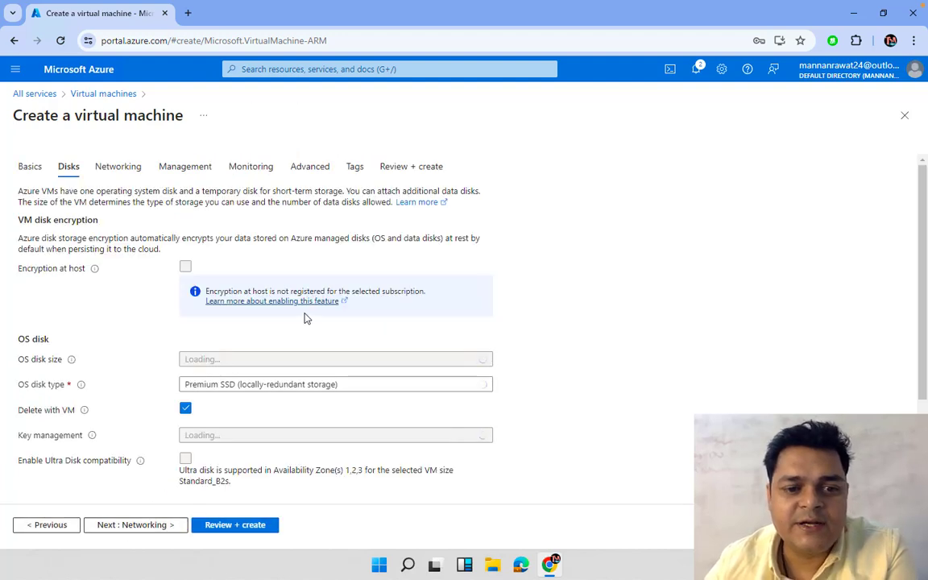
{"action": "scroll", "coordinate": [304, 316], "scroll_direction": "down", "scroll_amount": 3}
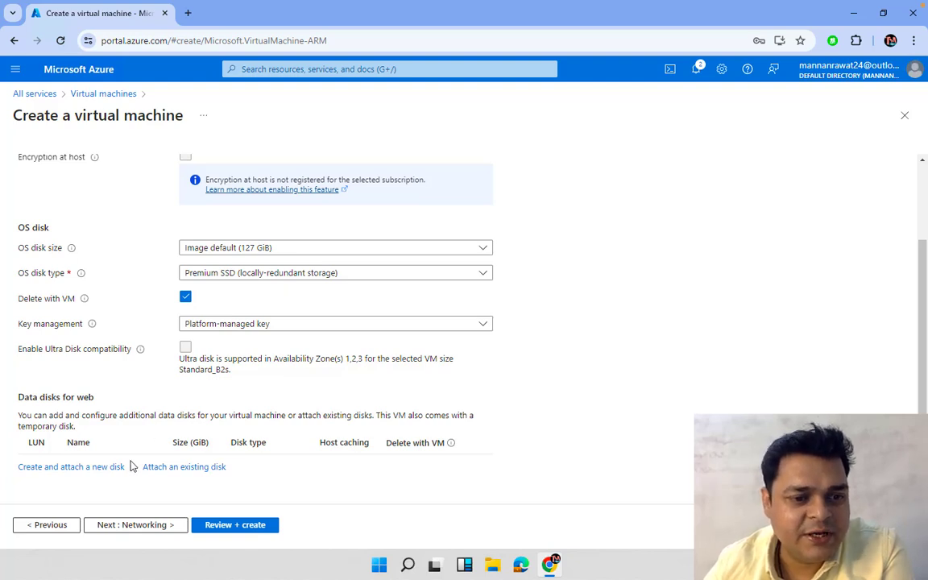
{"action": "scroll", "coordinate": [126, 463], "scroll_direction": "down", "scroll_amount": 1}
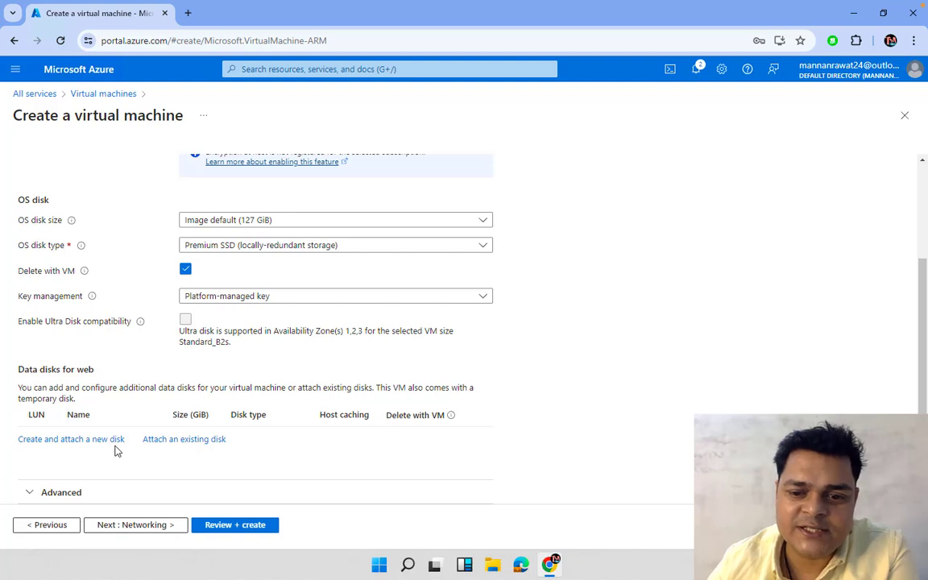
{"action": "left_click", "coordinate": [156, 524]}
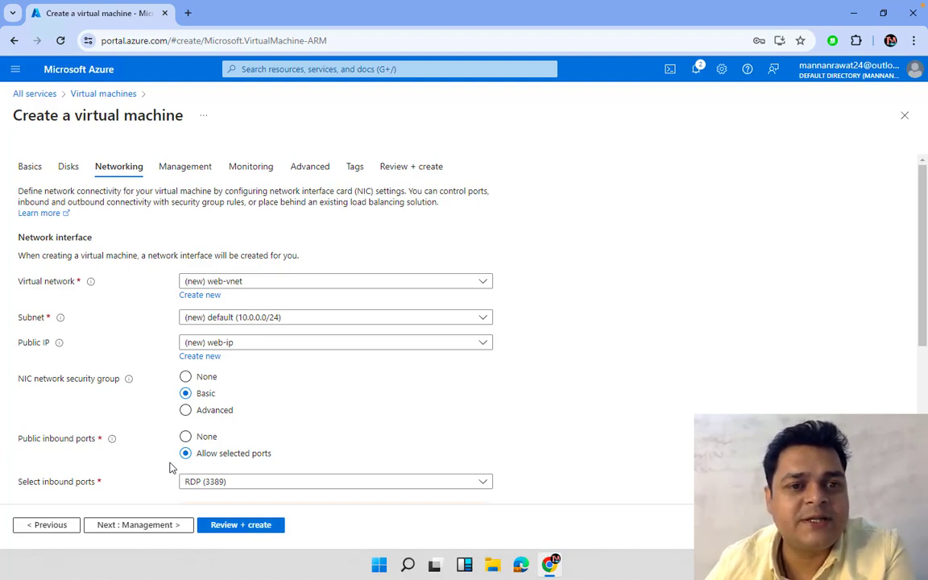
{"action": "left_click", "coordinate": [160, 526]}
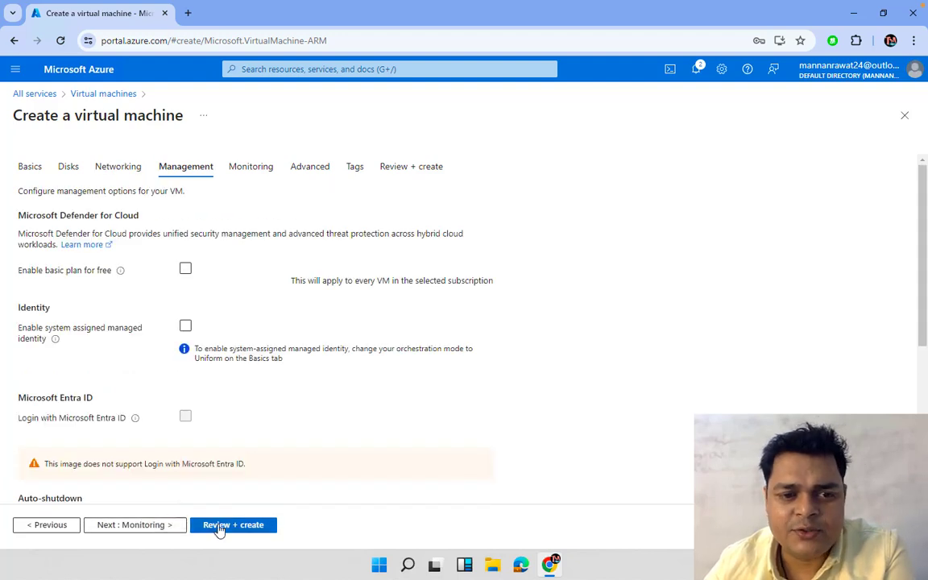
{"action": "left_click", "coordinate": [219, 524]}
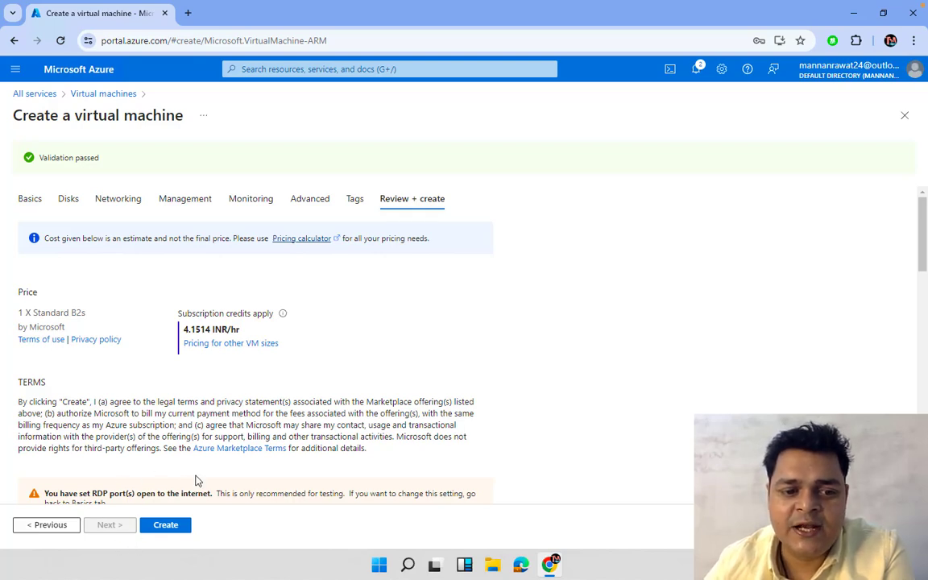
Review the virtual machine's price, terms and configuration summary before creating it.
{"action": "scroll", "coordinate": [196, 480], "scroll_direction": "down", "scroll_amount": 5}
{"action": "scroll", "coordinate": [197, 480], "scroll_direction": "down", "scroll_amount": 3}
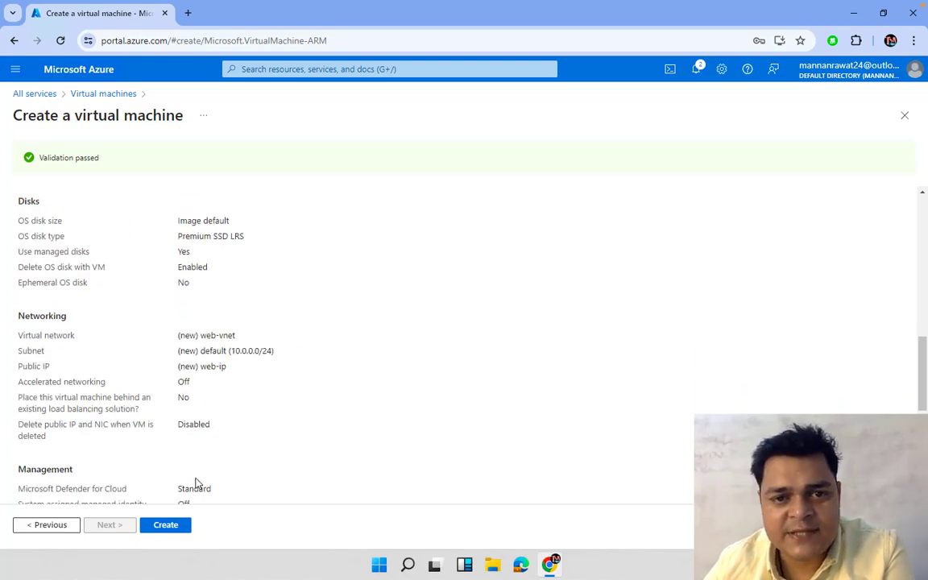
{"action": "scroll", "coordinate": [197, 480], "scroll_direction": "up", "scroll_amount": 8}
{"action": "mouse_move", "coordinate": [284, 320]}
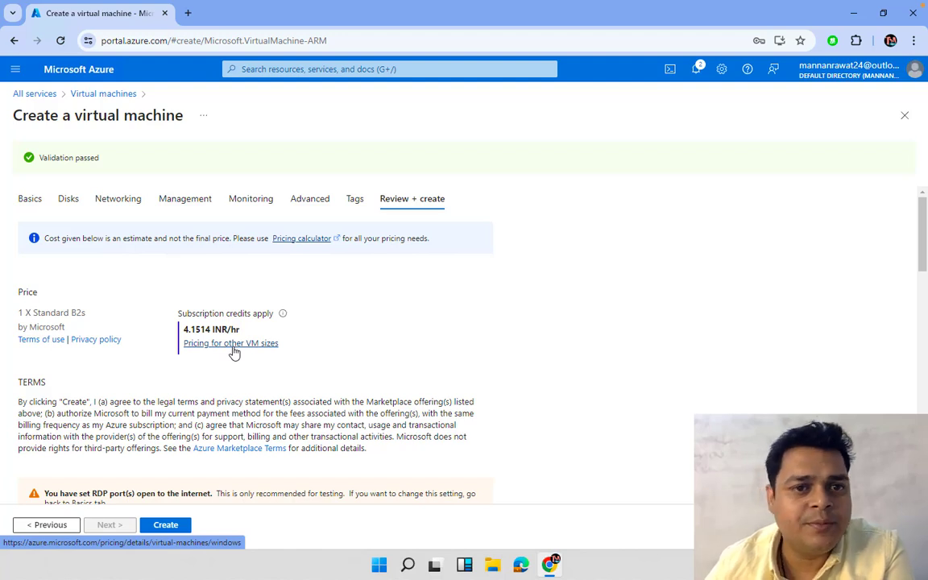
{"action": "scroll", "coordinate": [217, 419], "scroll_direction": "down", "scroll_amount": 1}
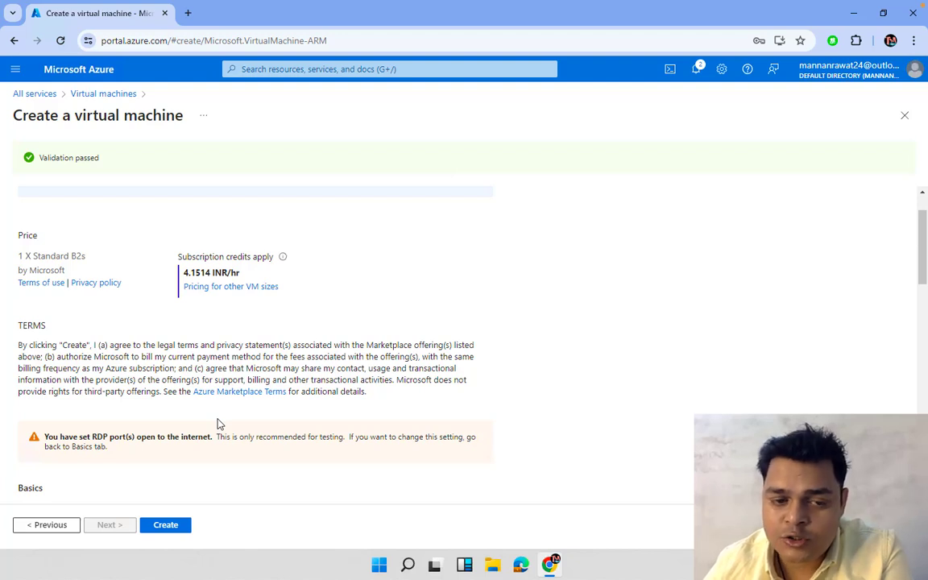
Create the reviewed virtual machine to start its deployment in the AVD-Class resource group.
{"action": "left_click", "coordinate": [172, 532]}
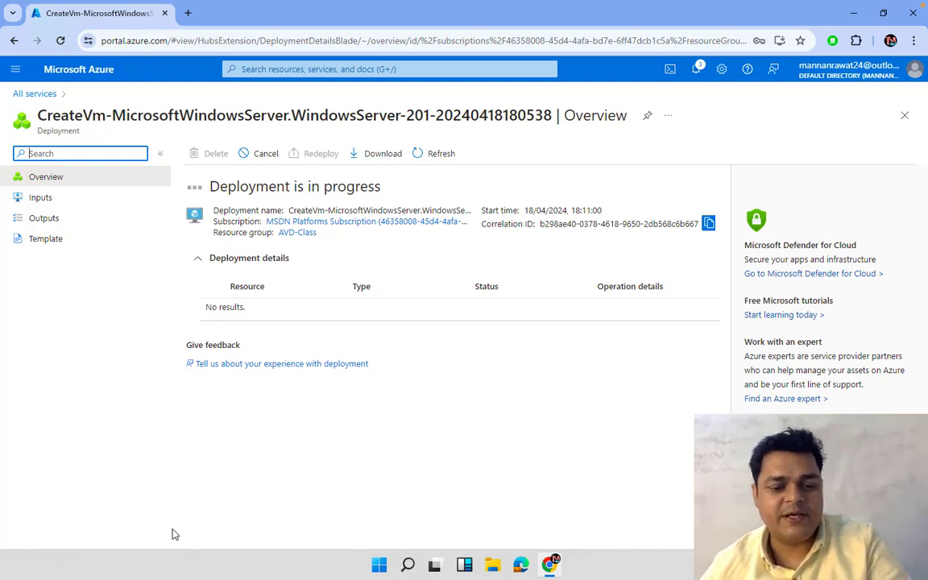
Launch Paint with the mspaint command and maximize its window over the Azure portal.
{"action": "key", "text": "super+r"}
{"action": "type", "text": "mspaint"}
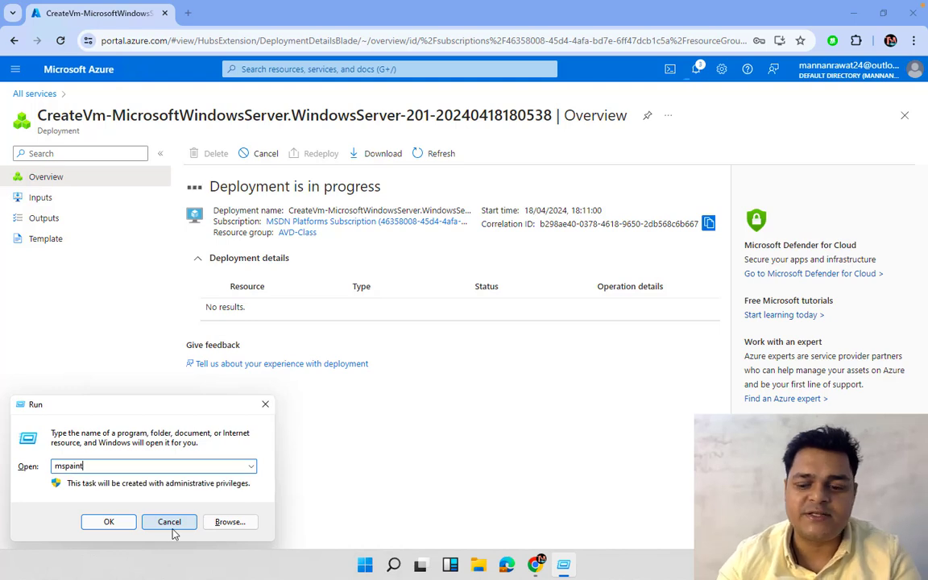
{"action": "key", "text": "Return"}
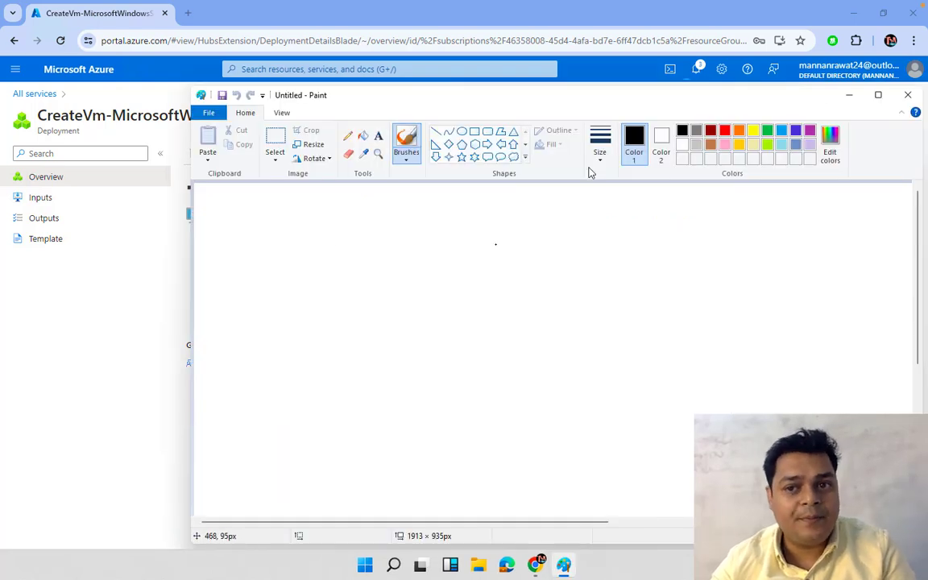
{"action": "left_click", "coordinate": [878, 95]}
Draw a rectangle of about 449 × 303 px on the canvas's left half and make its outline red.
{"action": "left_click", "coordinate": [284, 41]}
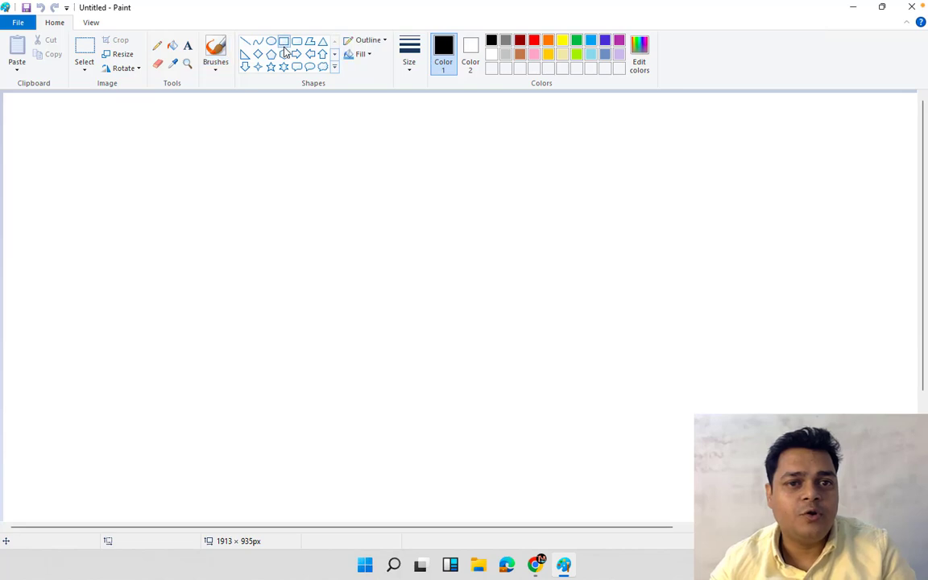
{"action": "left_click_drag", "start_coordinate": [56, 216], "coordinate": [165, 360]}
{"action": "left_click_drag", "start_coordinate": [288, 390], "coordinate": [347, 412]}
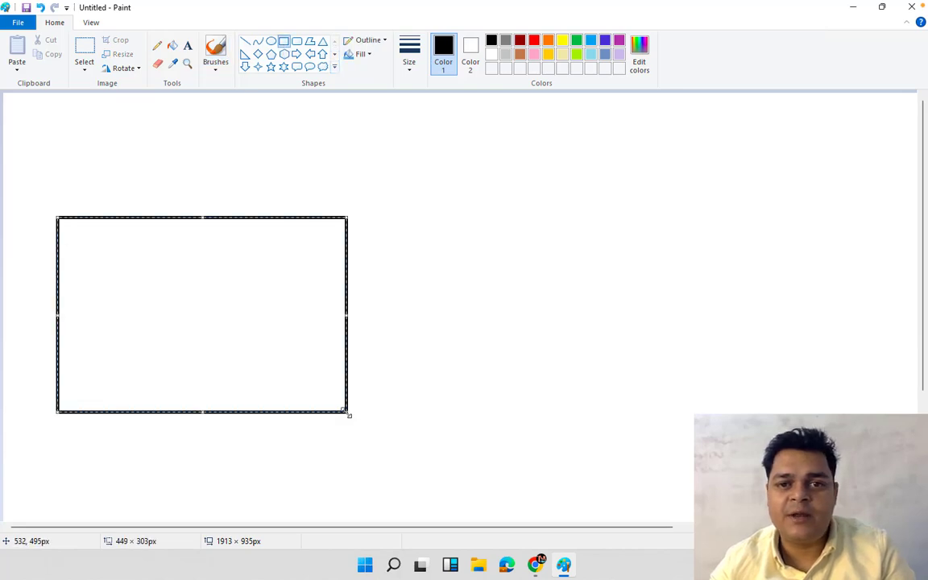
{"action": "left_click", "coordinate": [533, 40]}
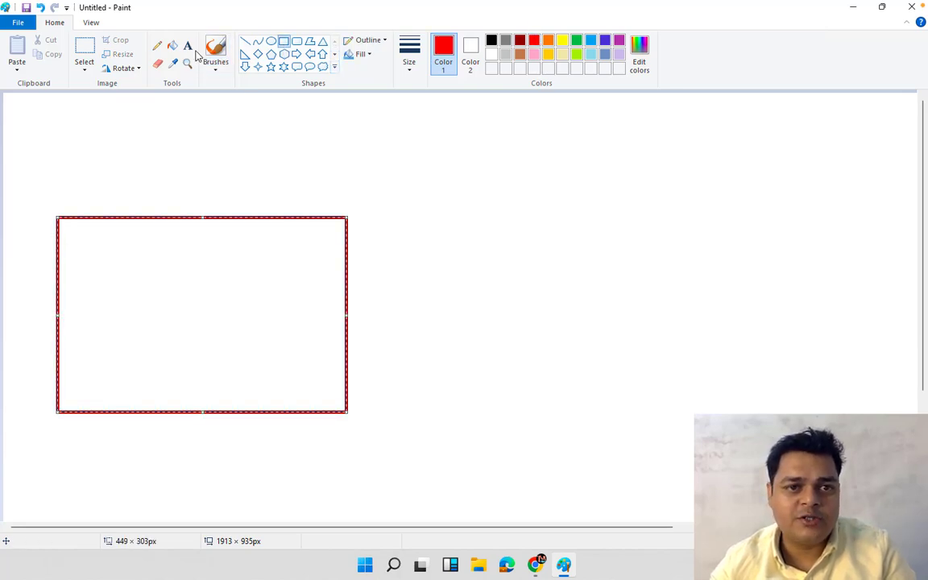
Add the red label "Portal Azure" above the large rectangle.
{"action": "left_click", "coordinate": [188, 45]}
{"action": "left_click", "coordinate": [139, 193]}
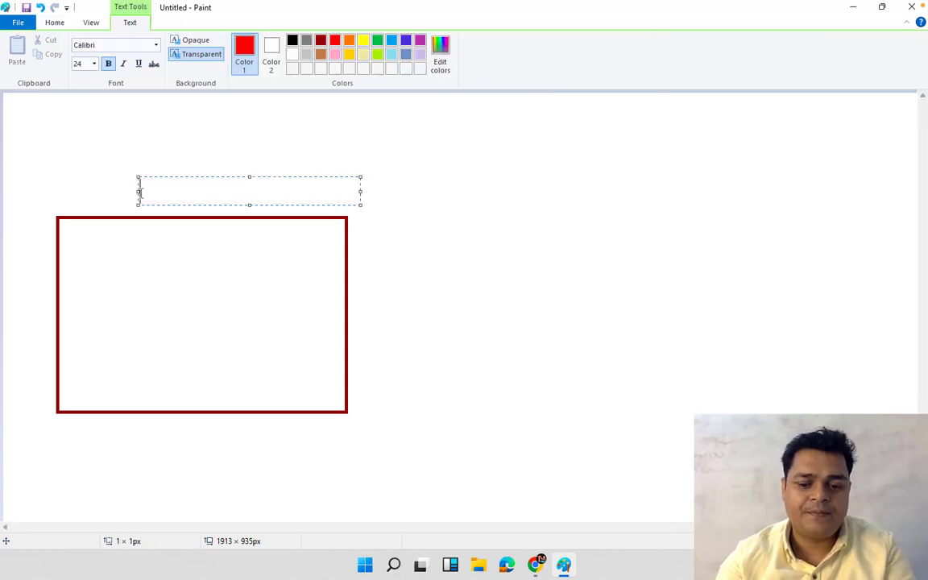
{"action": "type", "text": "Portal Azure"}
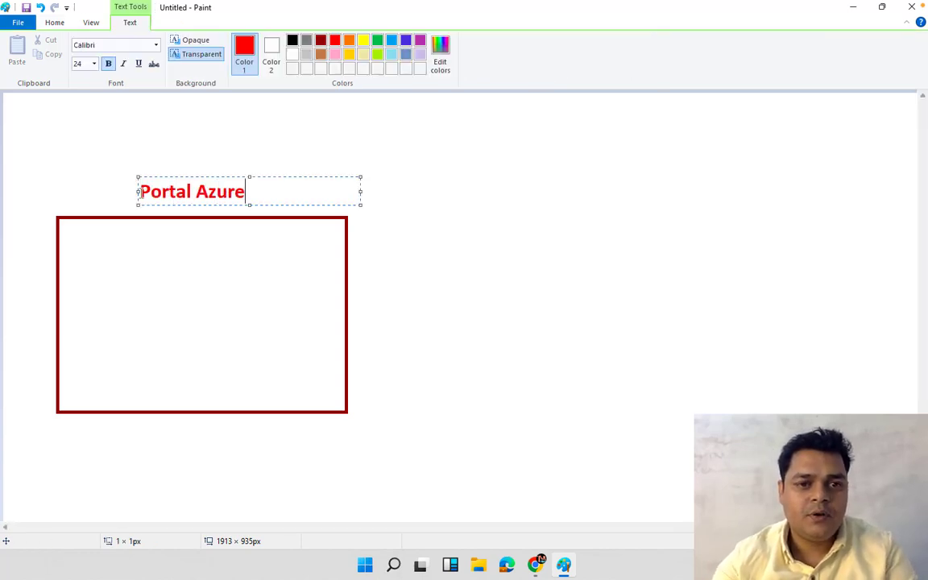
{"action": "left_click", "coordinate": [432, 267]}
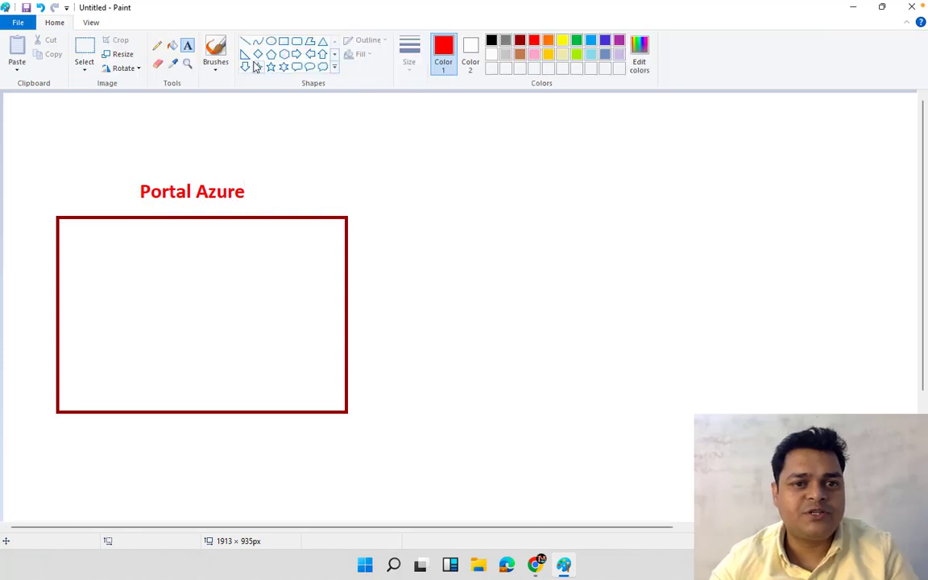
Draw a small monitor inside the large rectangle: a red screen about 87 × 63 px, an indigo stand, and an indigo outline over the screen.
{"action": "left_click", "coordinate": [283, 41]}
{"action": "left_click_drag", "start_coordinate": [143, 280], "coordinate": [200, 322]}
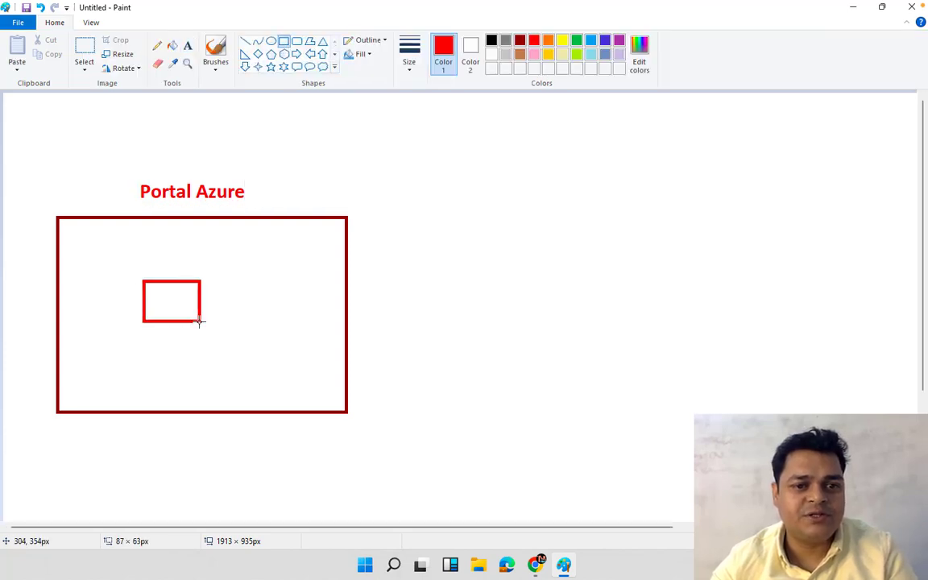
{"action": "left_click", "coordinate": [609, 40]}
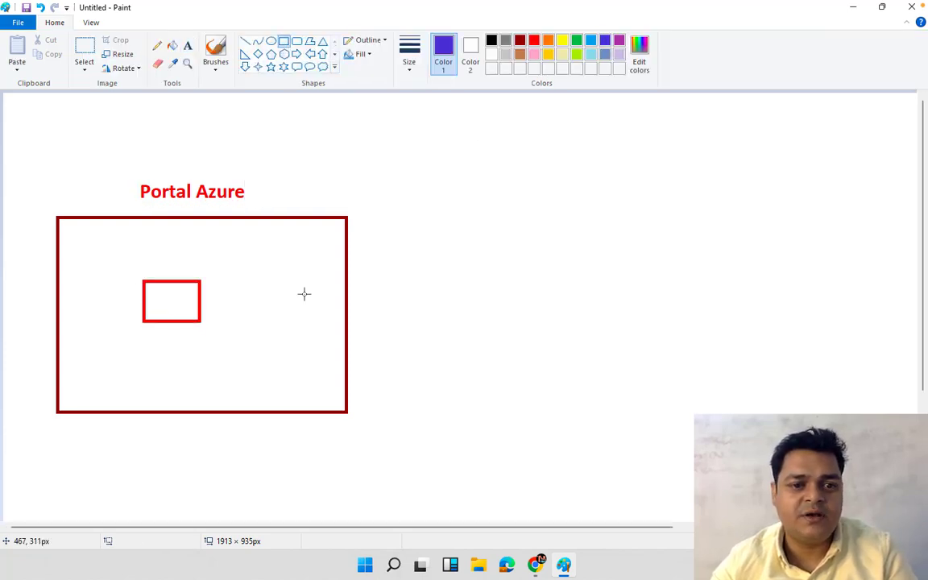
{"action": "left_click_drag", "start_coordinate": [160, 320], "coordinate": [173, 330]}
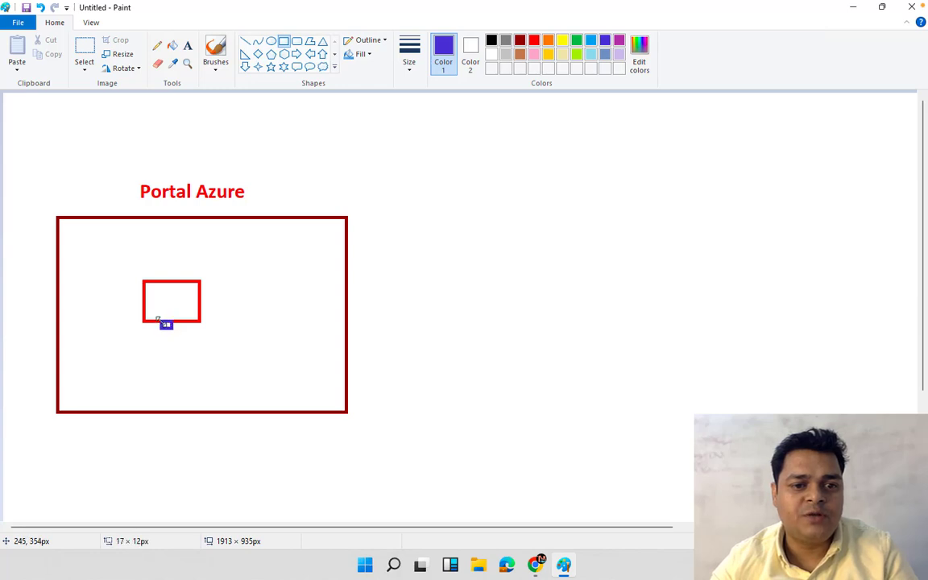
{"action": "left_click_drag", "start_coordinate": [140, 279], "coordinate": [199, 321]}
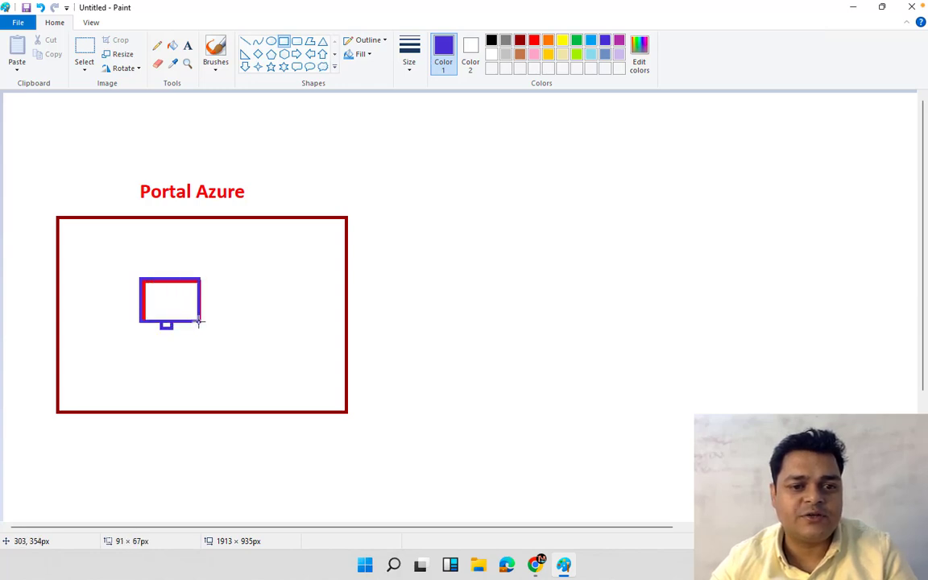
{"action": "left_click", "coordinate": [188, 45]}
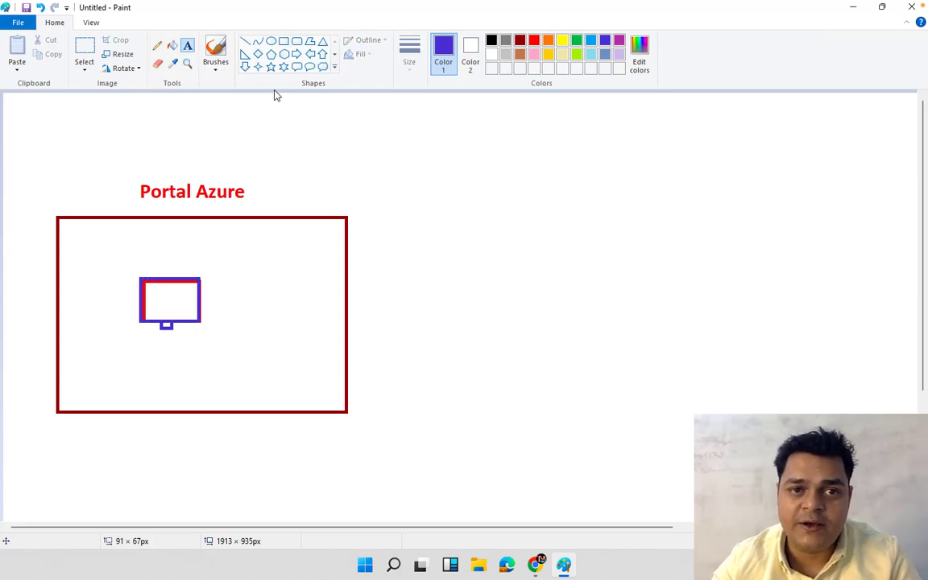
Draw an indigo computer in the canvas's upper right from rectangles: a monitor, its stand about 27 × 10 px, and a tower beside it.
{"action": "left_click", "coordinate": [284, 41]}
{"action": "mouse_move", "coordinate": [754, 131]}
{"action": "left_mouse_down"}
{"action": "mouse_move", "coordinate": [826, 180]}
{"action": "mouse_move", "coordinate": [799, 183]}
{"action": "left_mouse_up"}
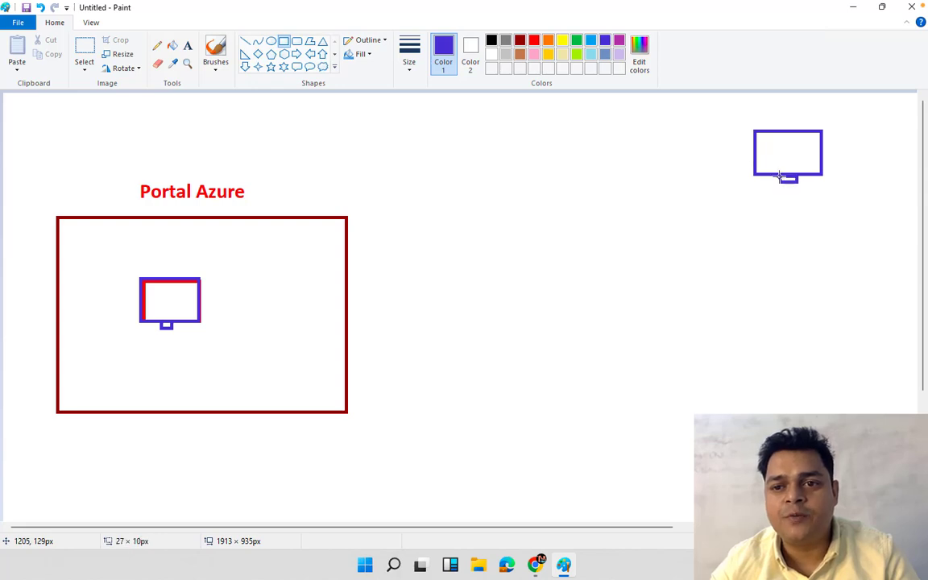
{"action": "left_click_drag", "start_coordinate": [833, 135], "coordinate": [859, 176]}
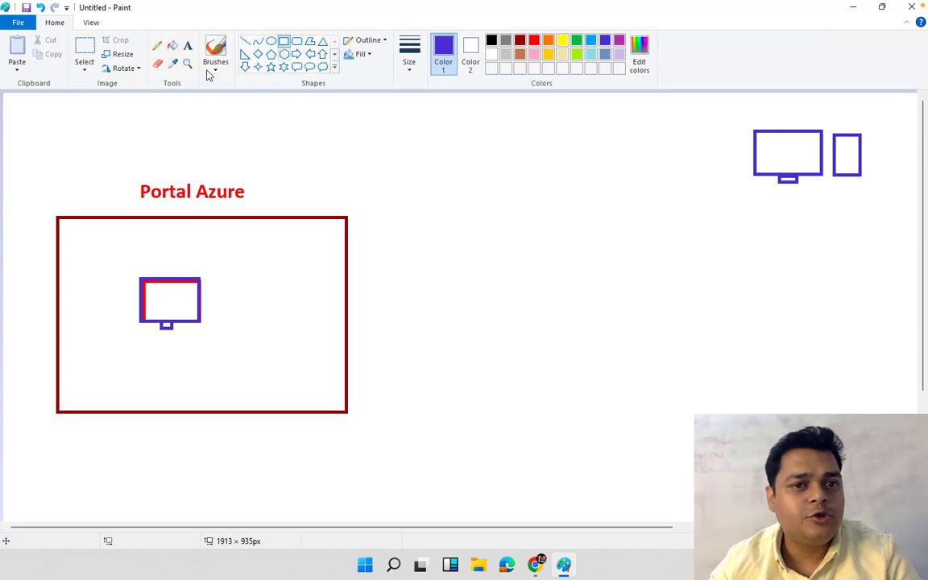
Draw a thicker indigo pencil line with arrowheads at both ends, linking the monitor inside the large rectangle to the upper-right computer.
{"action": "left_click", "coordinate": [157, 46]}
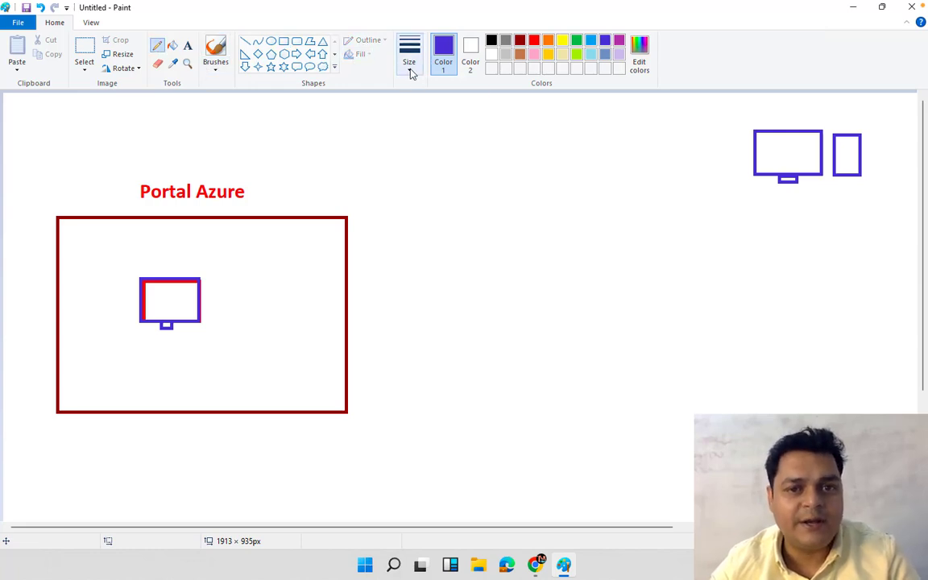
{"action": "left_click", "coordinate": [410, 65]}
{"action": "left_click", "coordinate": [421, 141]}
{"action": "mouse_move", "coordinate": [208, 291]}
{"action": "left_mouse_down"}
{"action": "mouse_move", "coordinate": [378, 214]}
{"action": "mouse_move", "coordinate": [621, 139]}
{"action": "mouse_move", "coordinate": [748, 130]}
{"action": "mouse_move", "coordinate": [741, 143]}
{"action": "left_mouse_up"}
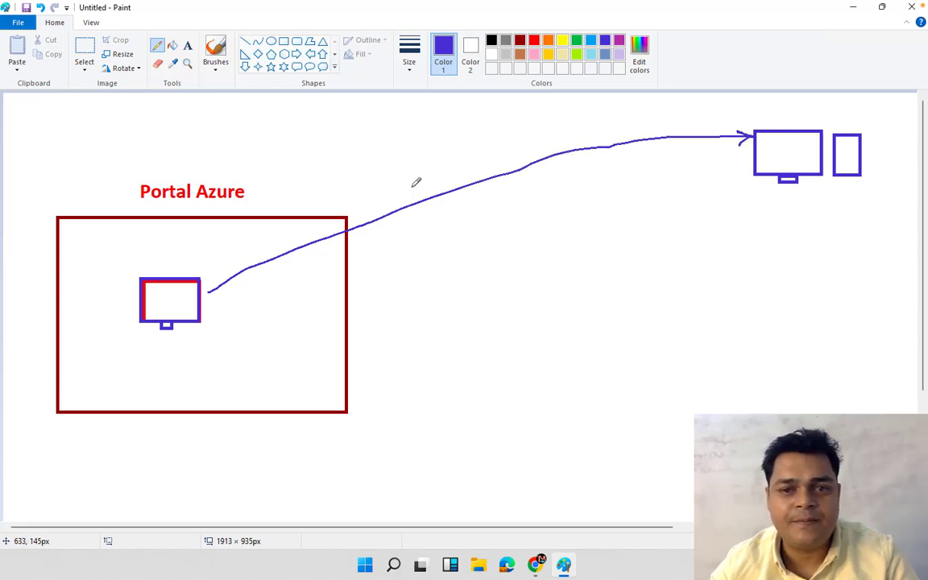
{"action": "left_click_drag", "start_coordinate": [213, 281], "coordinate": [215, 299]}
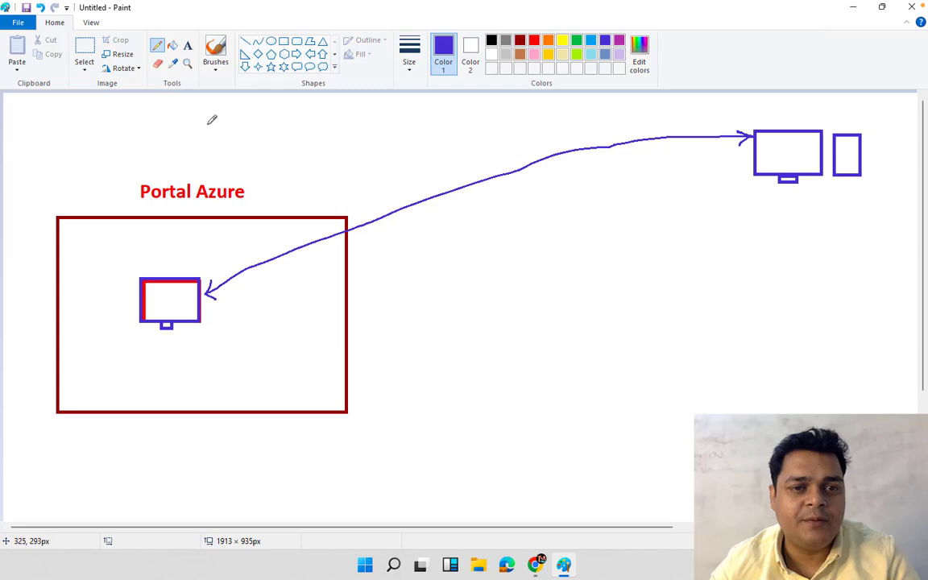
Add the indigo label "ISP" above the middle of the double-headed arrow.
{"action": "left_click", "coordinate": [187, 45]}
{"action": "left_click", "coordinate": [476, 129]}
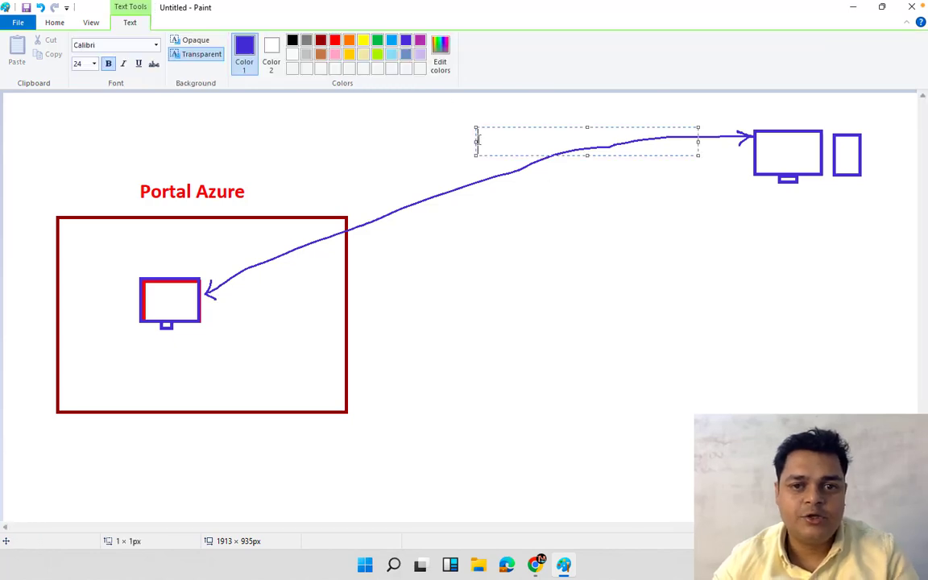
{"action": "type", "text": "ISP"}
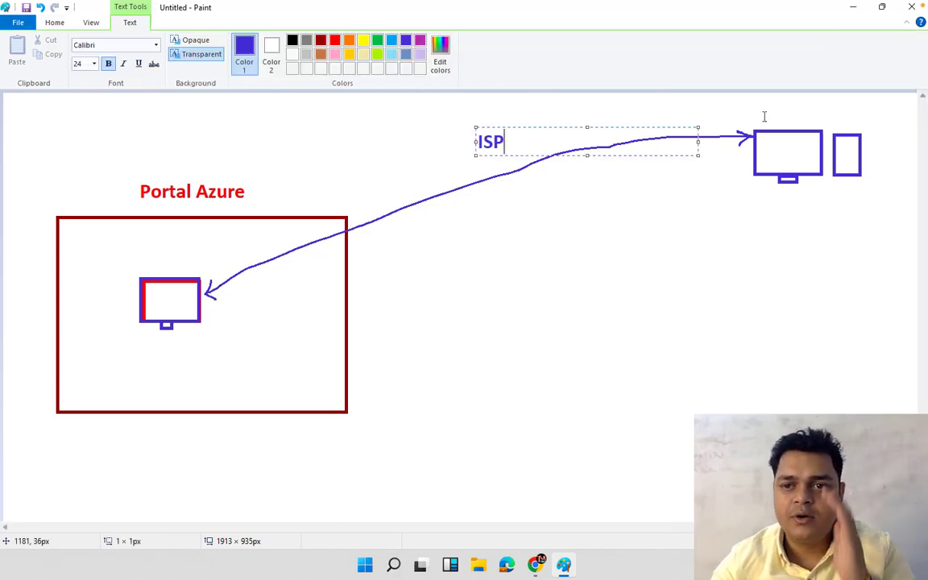
{"action": "left_click", "coordinate": [759, 153]}
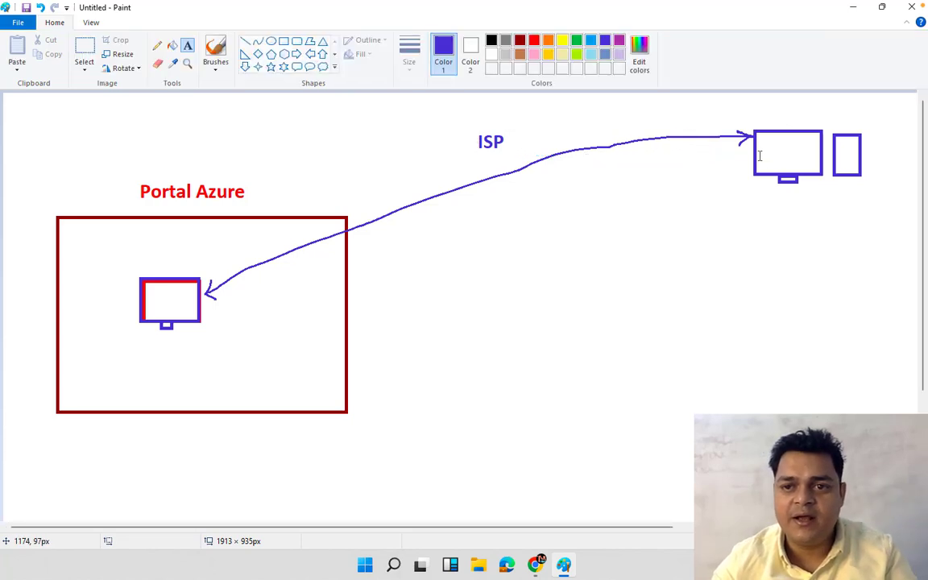
Write the label "RDP" inside the upper-right computer's monitor.
{"action": "left_click", "coordinate": [758, 142]}
{"action": "type", "text": "RDM"}
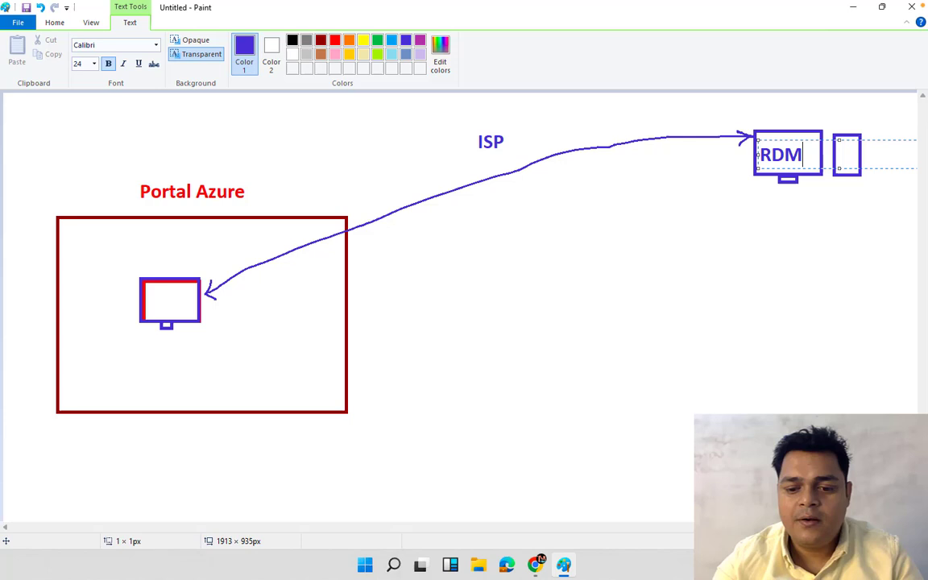
{"action": "key", "text": "BackSpace"}
{"action": "type", "text": "P"}
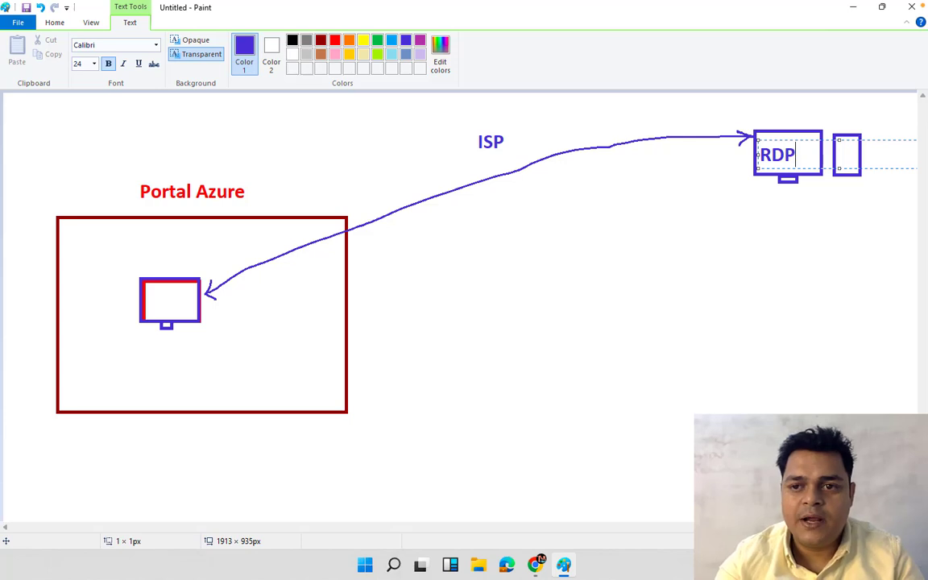
{"action": "left_click", "coordinate": [790, 277]}
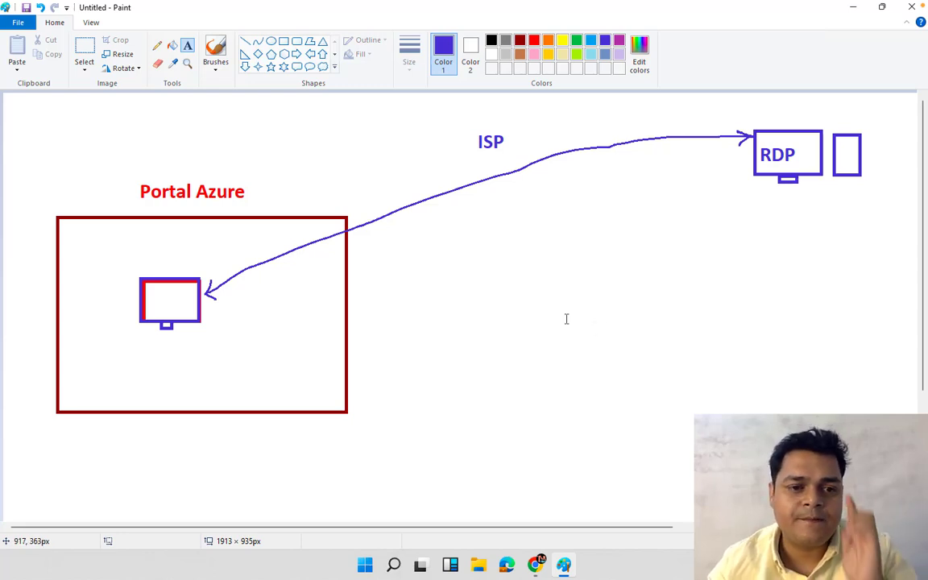
Start a numbered list beside the small monitor with the lines "1-Connect" and "2-NSG".
{"action": "left_click_drag", "start_coordinate": [226, 290], "coordinate": [360, 412]}
{"action": "type", "text": "1-"}
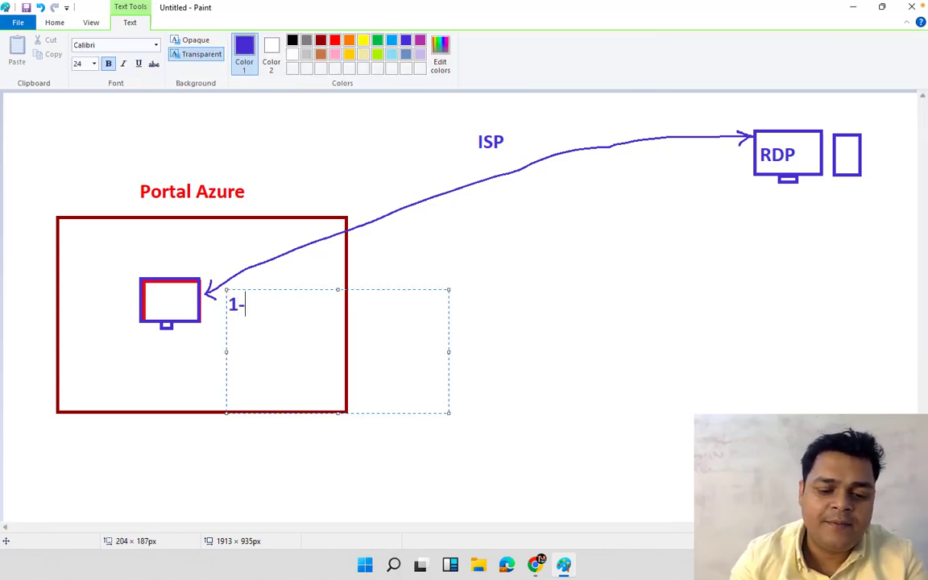
{"action": "type", "text": "Connect"}
{"action": "key", "text": "Return"}
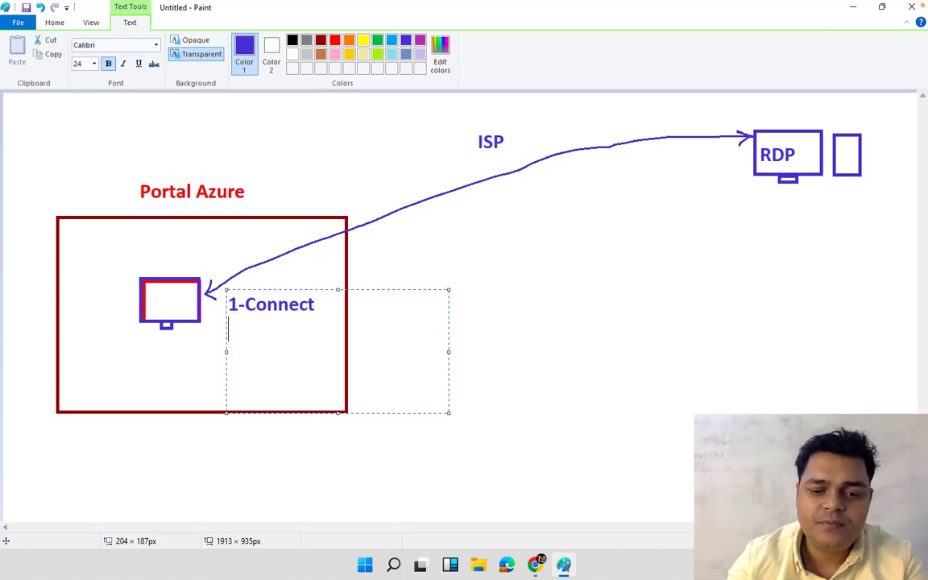
{"action": "type", "text": "20"}
{"action": "key", "text": "BackSpace"}
{"action": "type", "text": "-"}
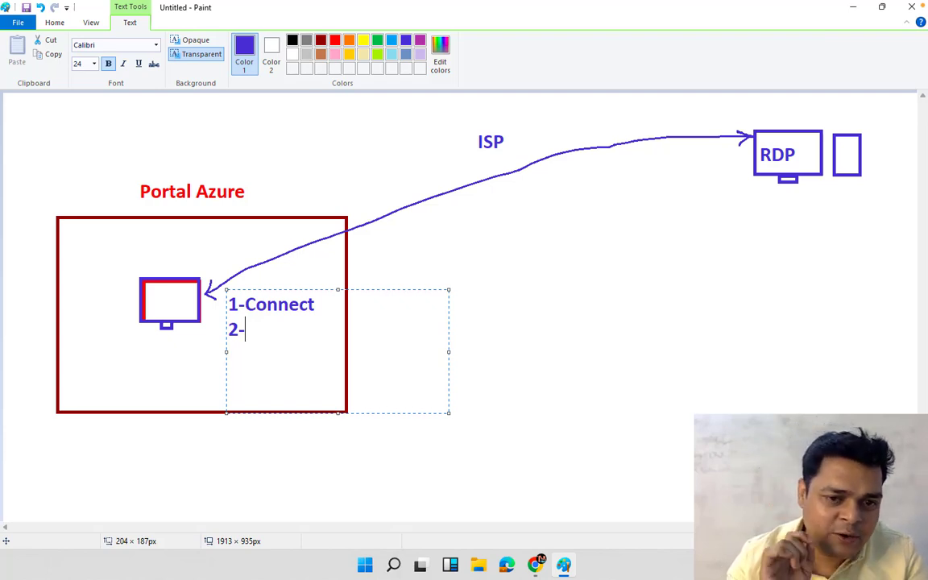
{"action": "type", "text": "NSG"}
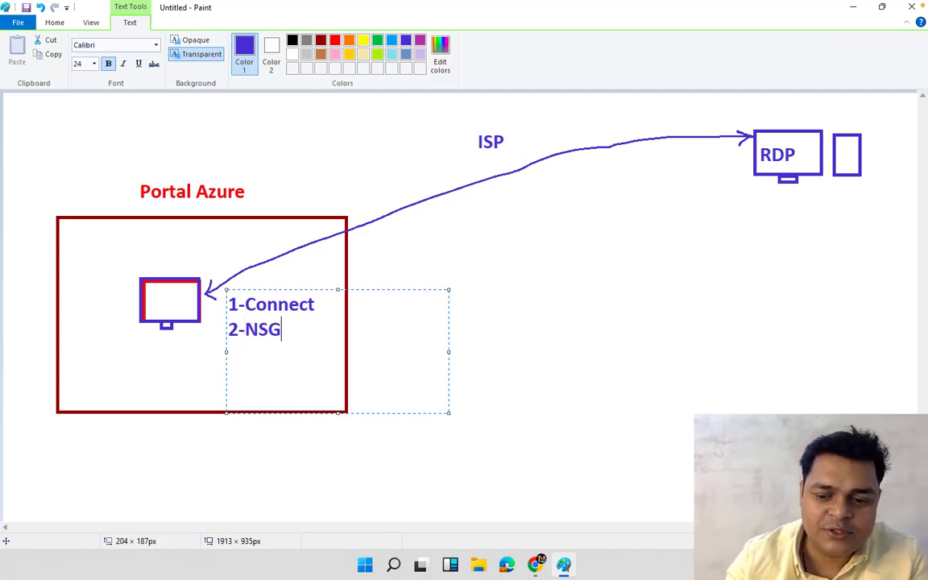
{"action": "key", "text": "Return"}
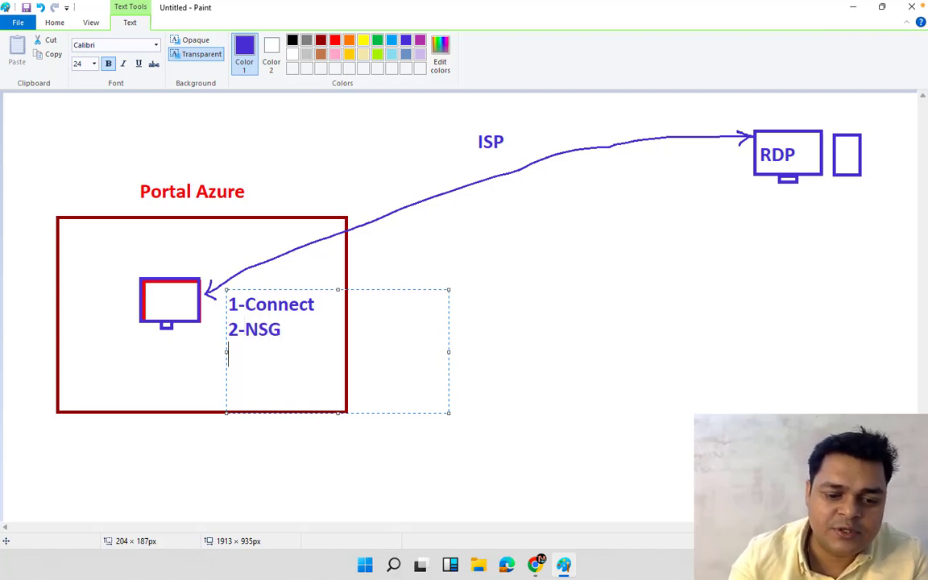
Add "3-Disk , Snapshot" as the list's third line and select the whole list text.
{"action": "type", "text": "3-"}
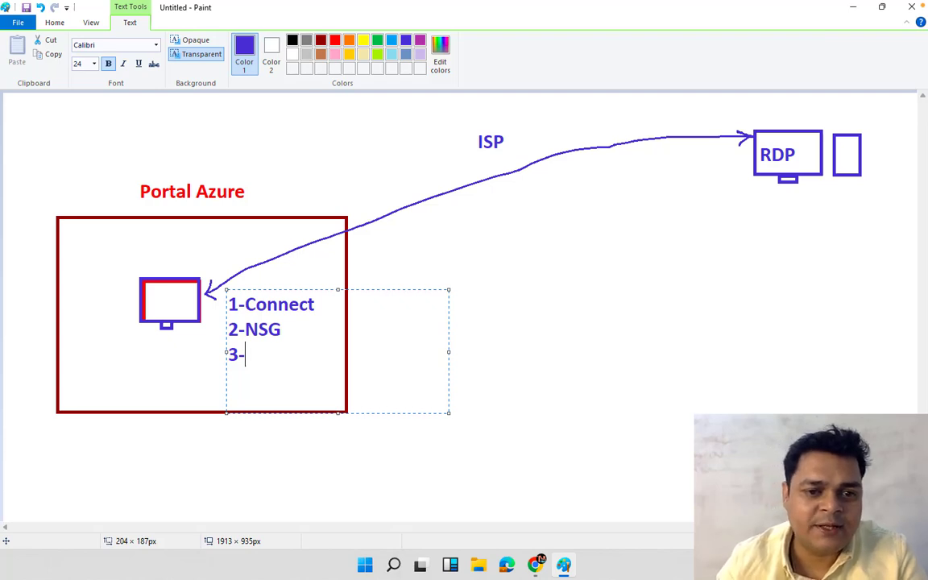
{"action": "type", "text": "Disk"}
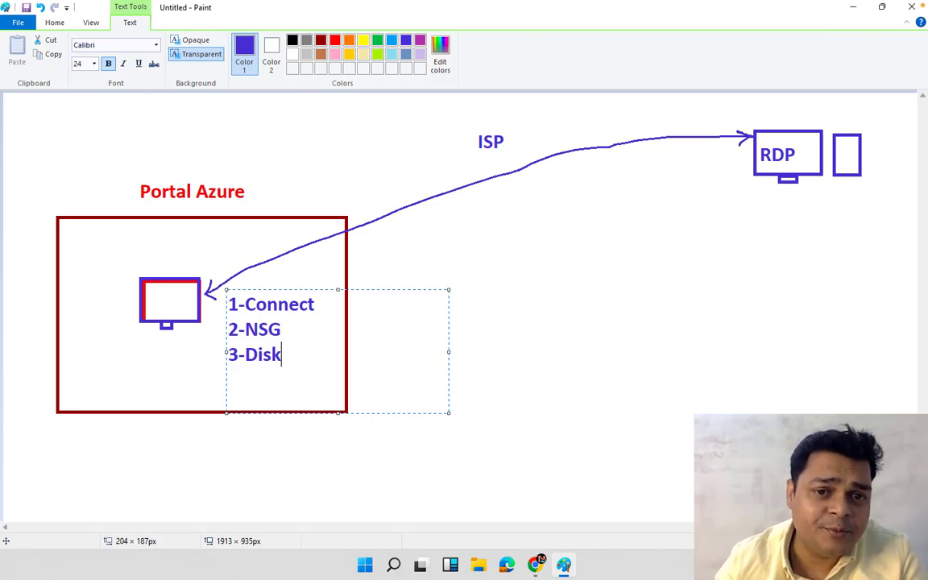
{"action": "type", "text": ", "}
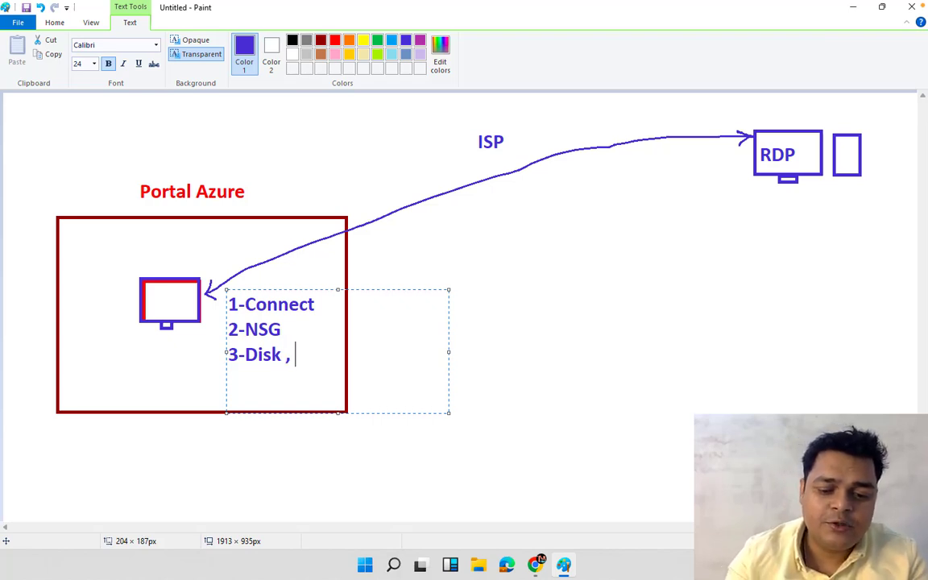
{"action": "type", "text": "Snapshot"}
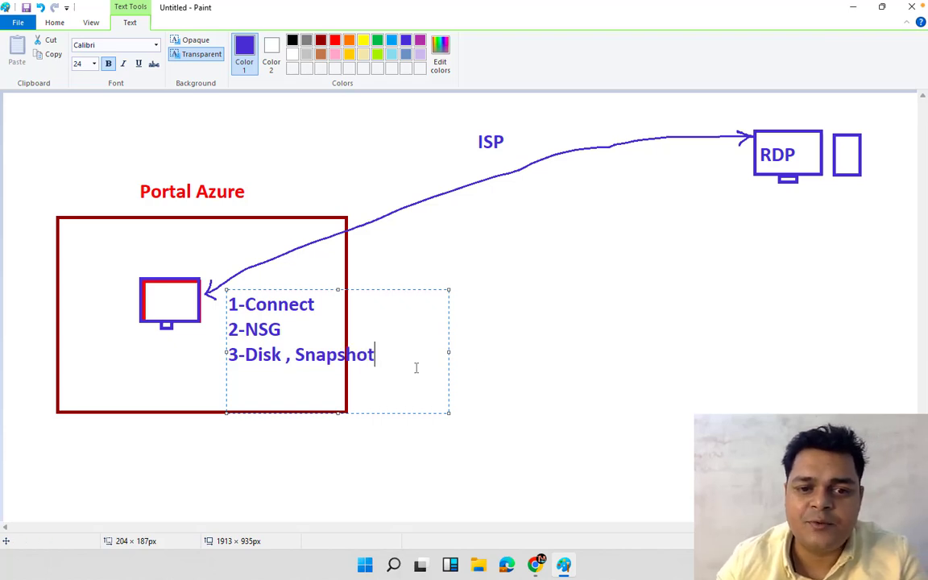
{"action": "left_click_drag", "start_coordinate": [374, 355], "coordinate": [134, 253]}
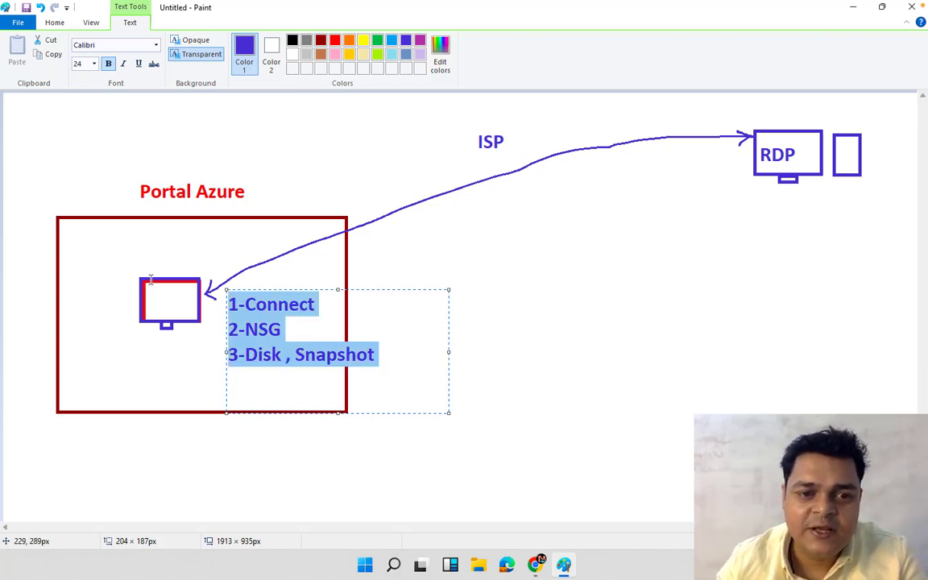
Set the font size of the selected numbered list to 18.
{"action": "left_click", "coordinate": [93, 64]}
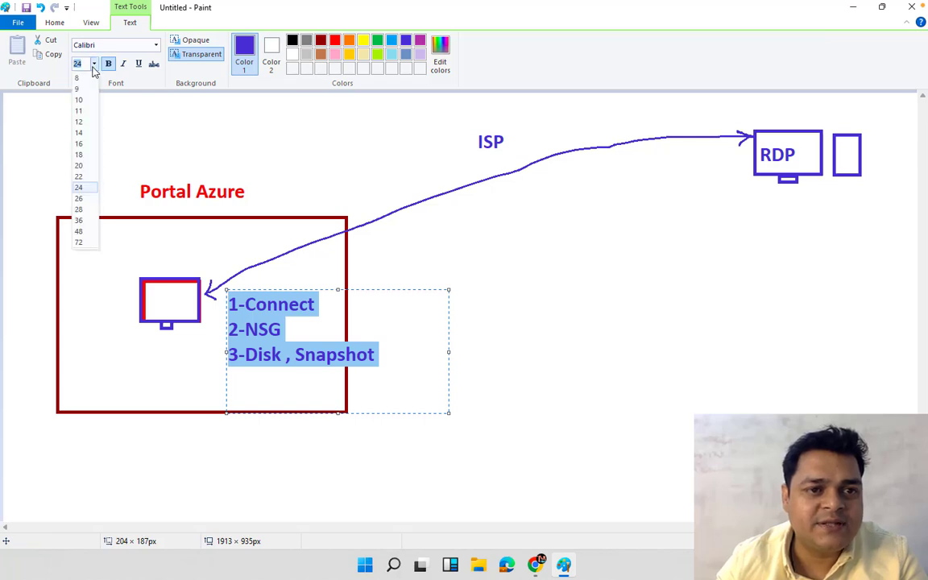
{"action": "left_click", "coordinate": [84, 144]}
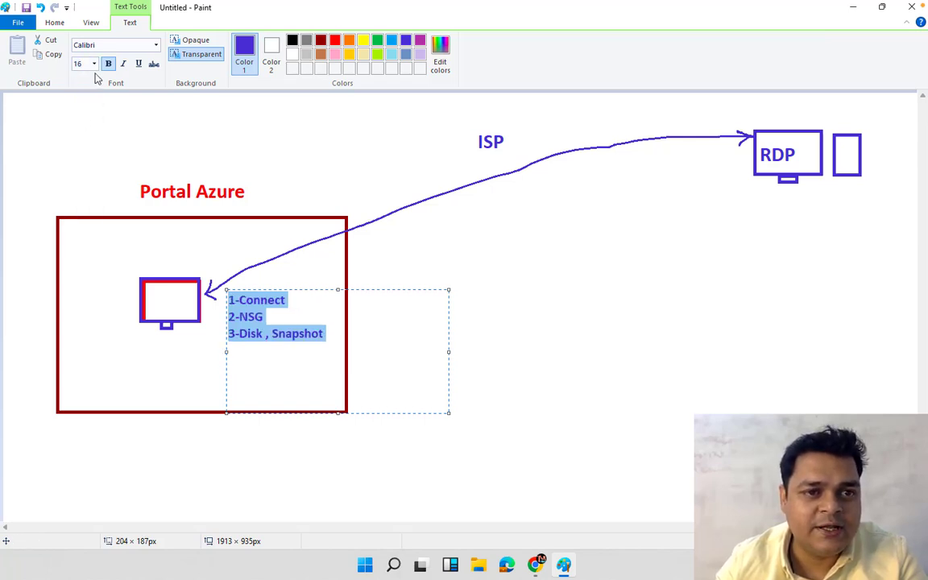
{"action": "left_click", "coordinate": [94, 64]}
{"action": "left_click", "coordinate": [80, 155]}
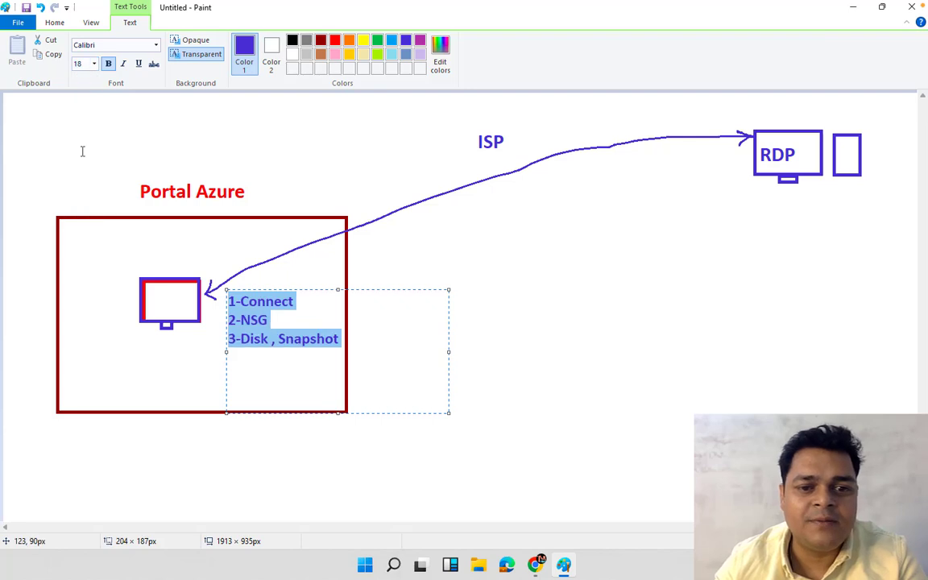
Add "4-Template" as the fourth line of the list and start a new line below it.
{"action": "left_click", "coordinate": [340, 339]}
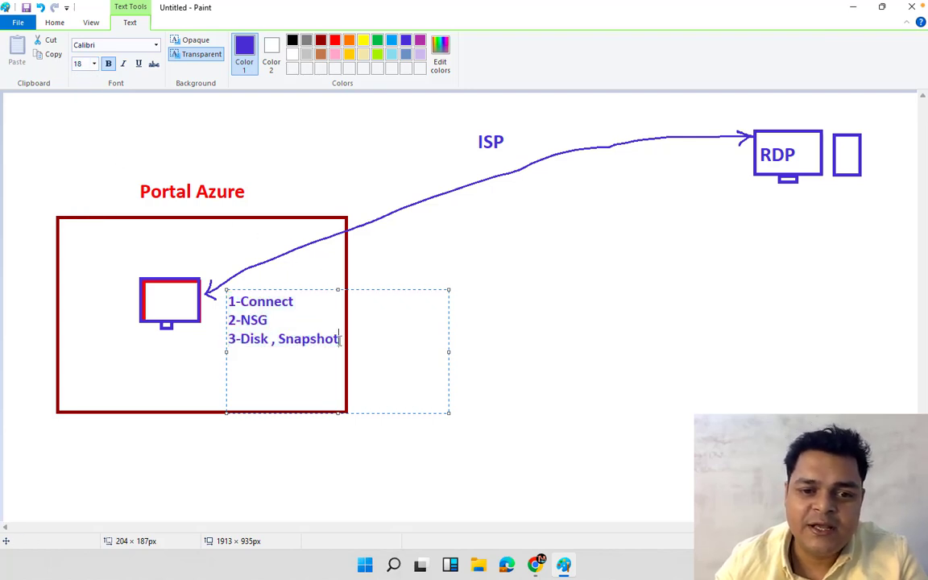
{"action": "key", "text": "Return"}
{"action": "type", "text": "4"}
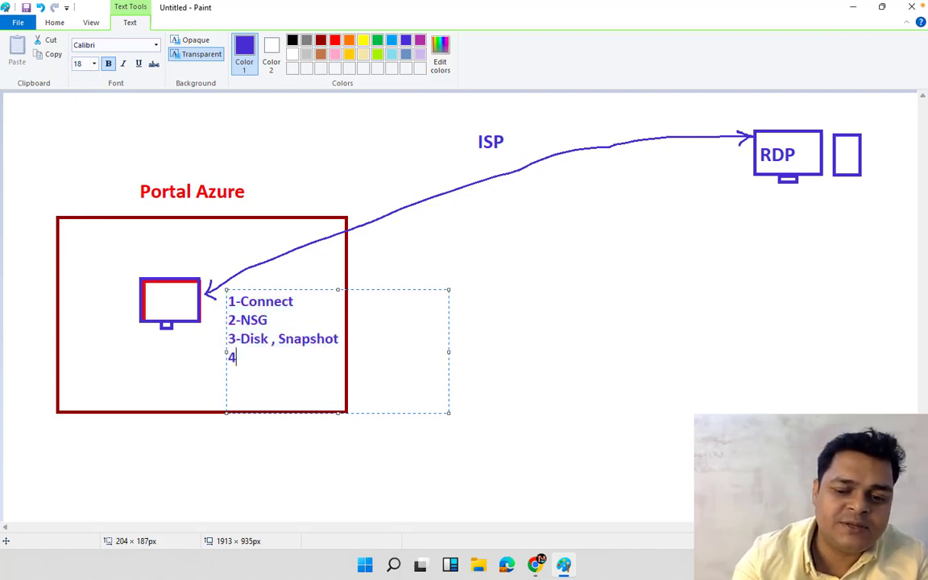
{"action": "type", "text": "-Template"}
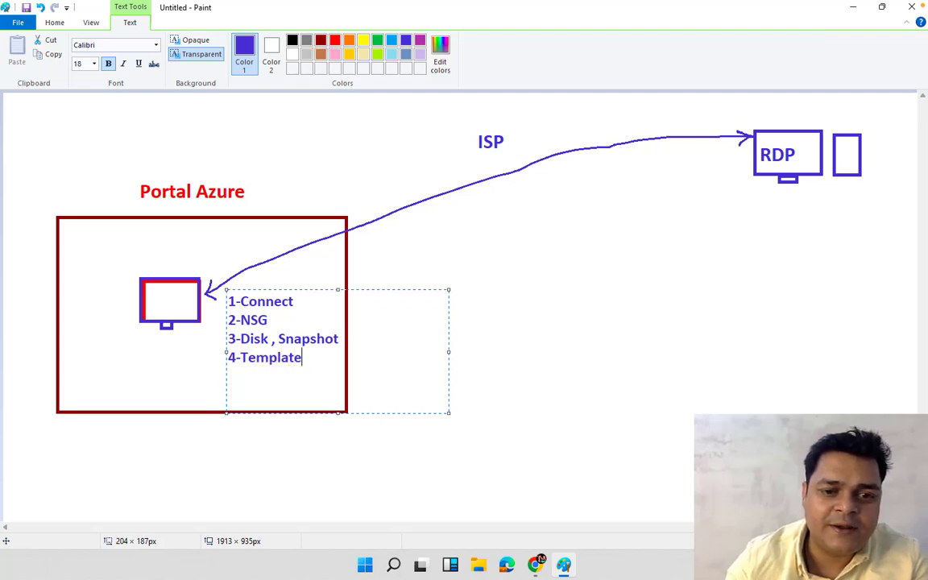
{"action": "key", "text": "Return"}
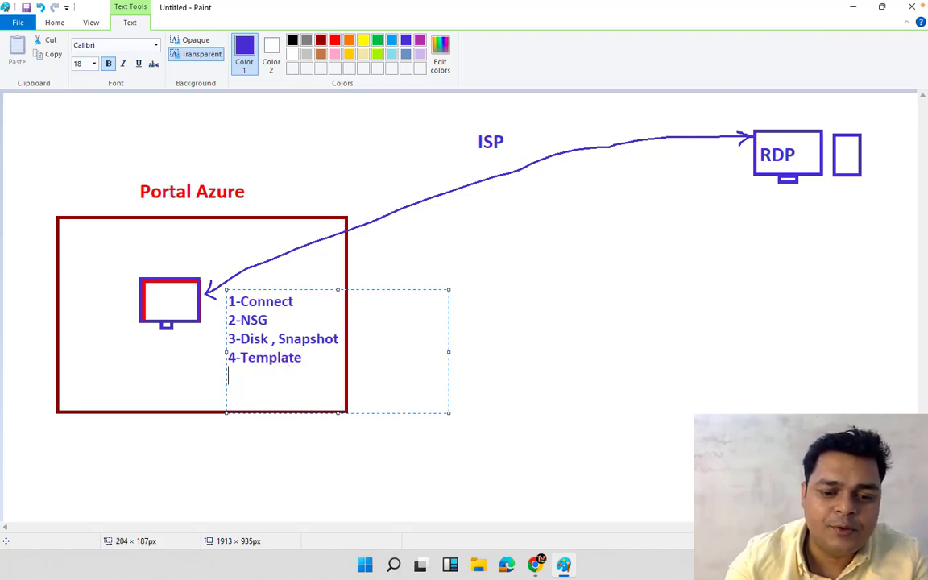
Write "5-Password Reset" as the list's fifth line and start another line below it.
{"action": "type", "text": "5-"}
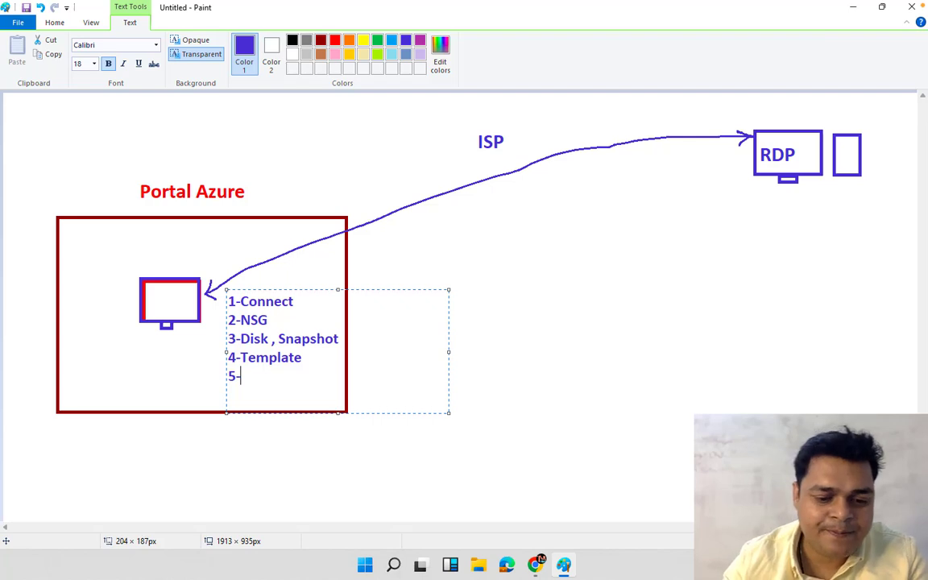
{"action": "type", "text": "Pass"}
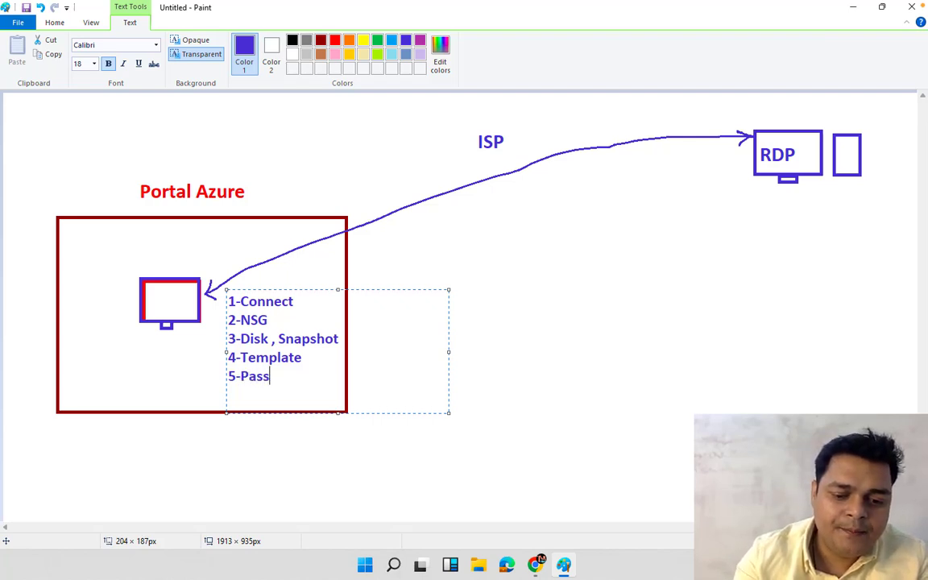
{"action": "type", "text": "wor"}
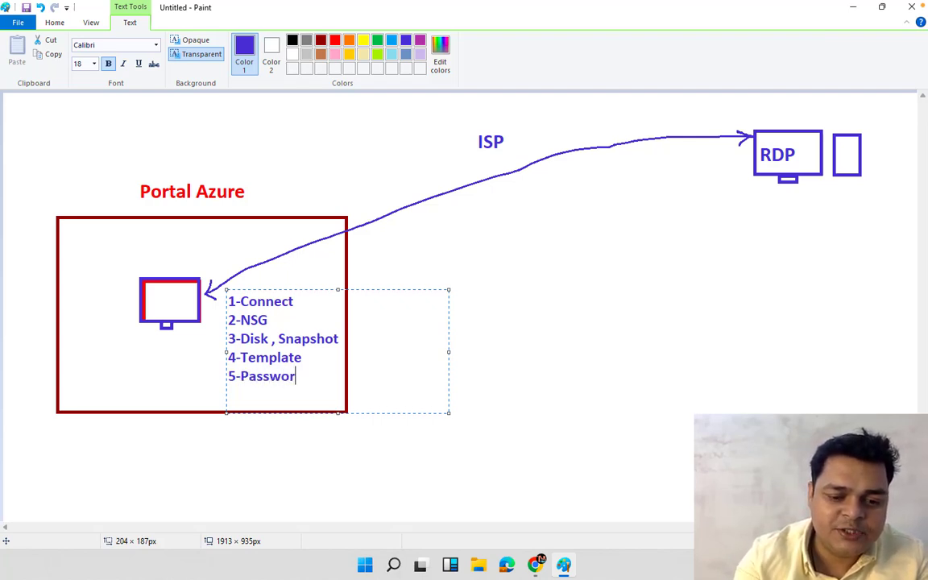
{"action": "type", "text": "d Reset"}
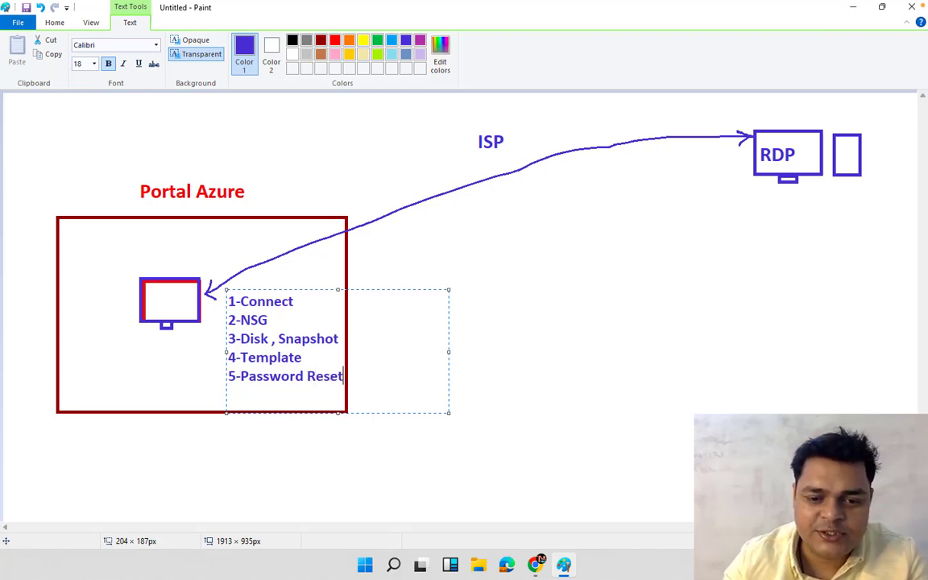
{"action": "key", "text": "Return"}
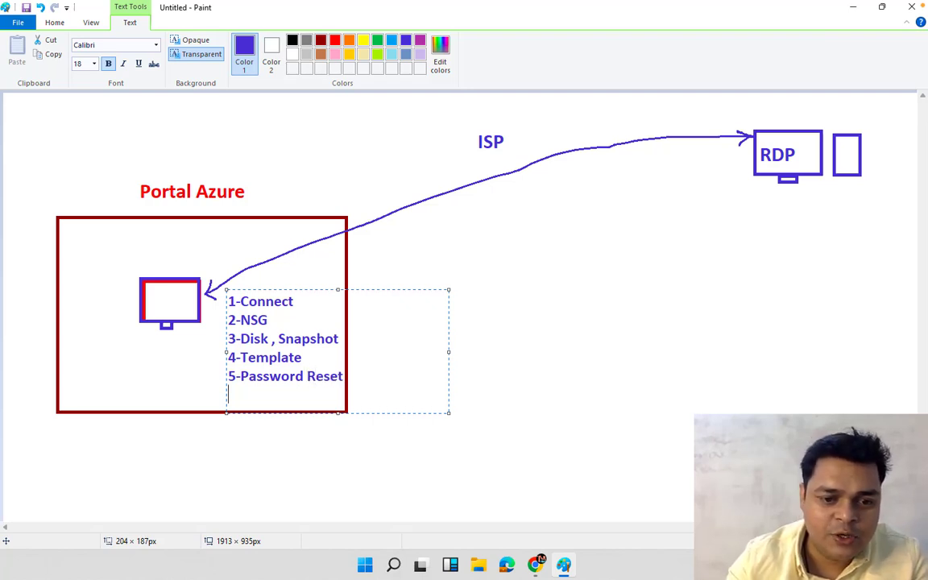
Write "6-Redeploy + Reapply" as the list's sixth line and finish the text box.
{"action": "type", "text": "6-"}
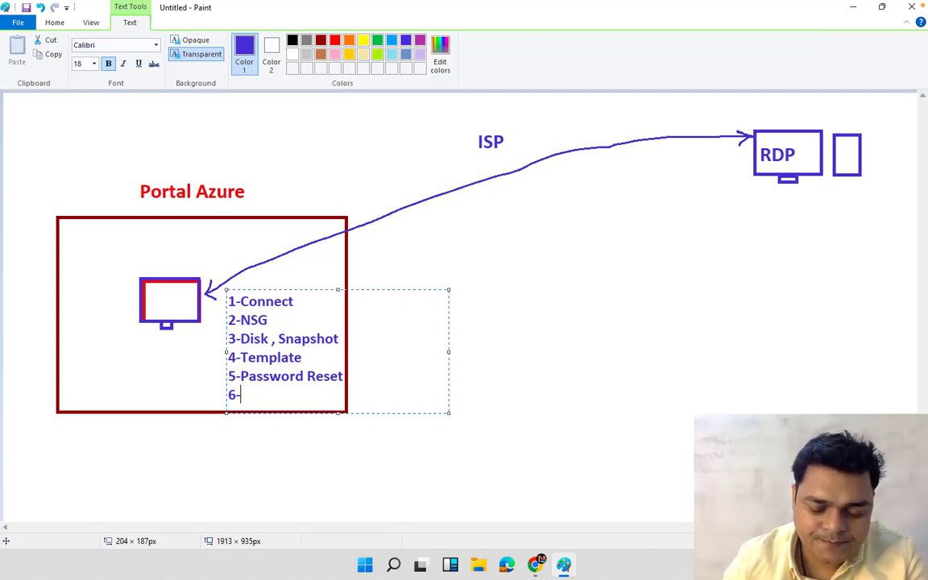
{"action": "type", "text": "Re"}
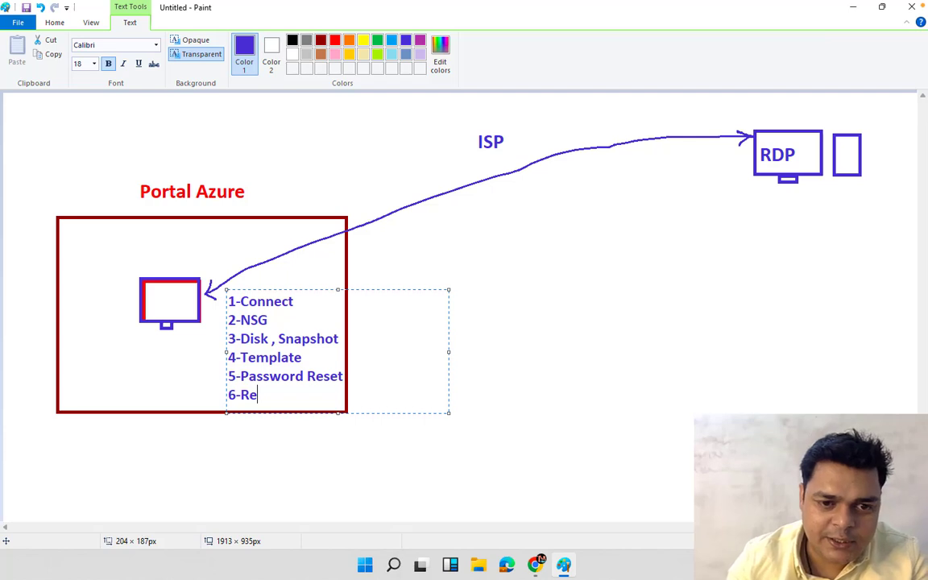
{"action": "type", "text": "deplo"}
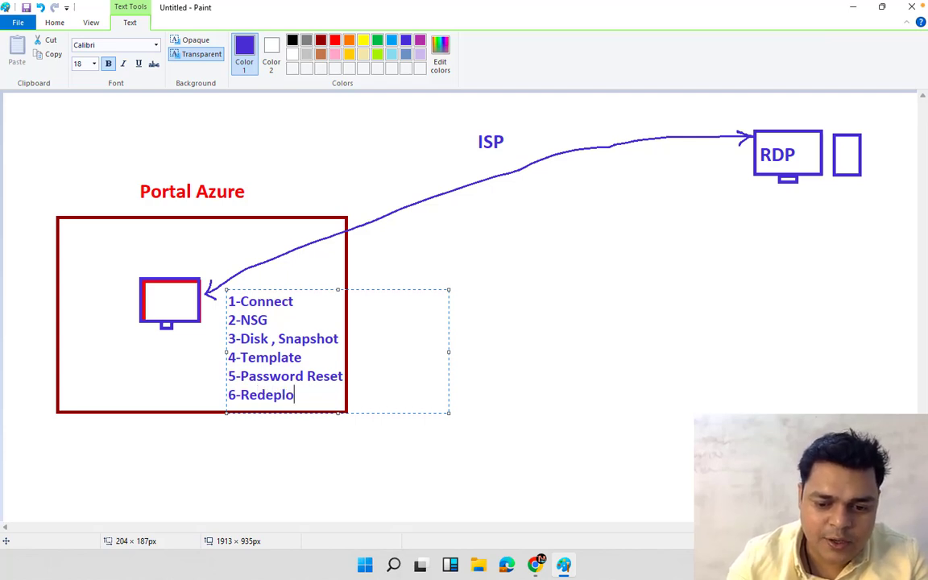
{"action": "type", "text": "y +"}
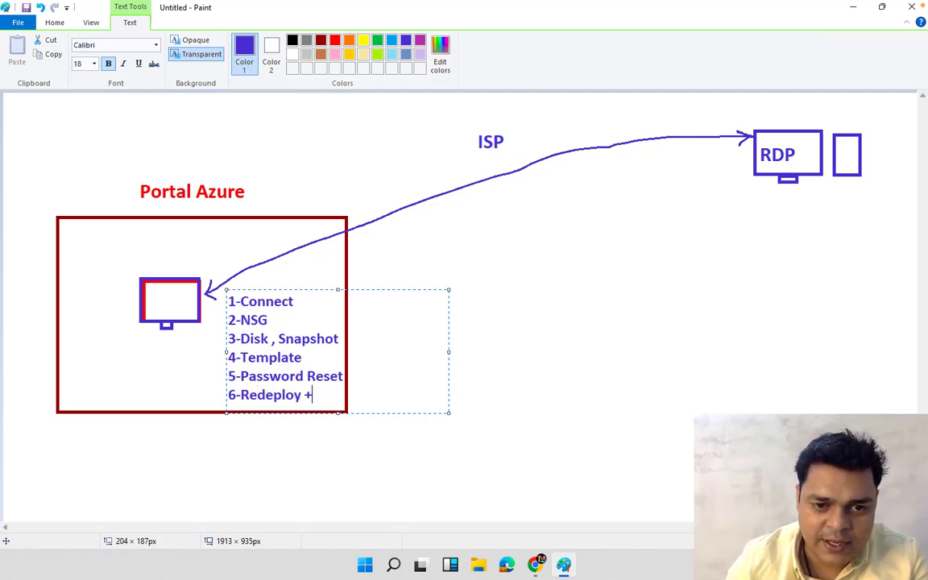
{"action": "type", "text": " Reapply"}
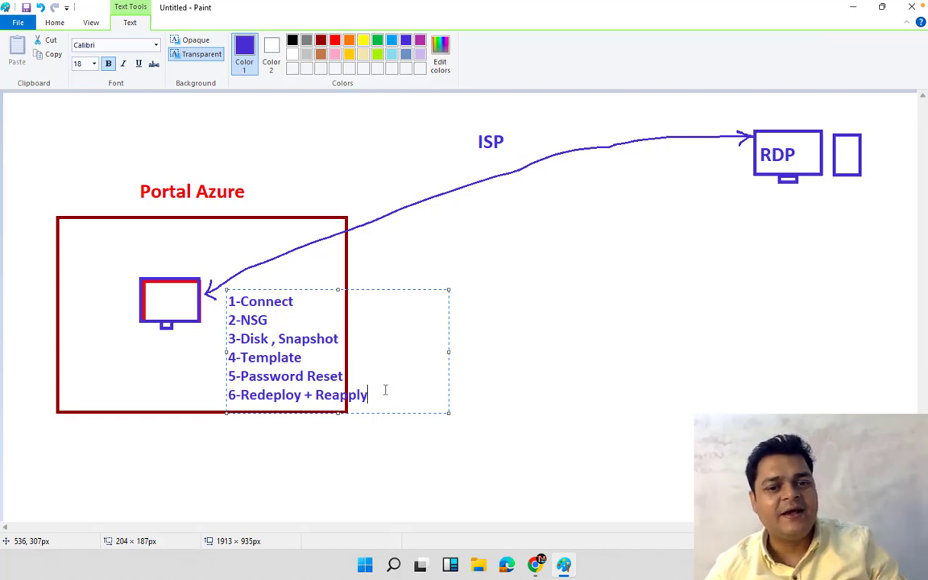
{"action": "left_click", "coordinate": [496, 242]}
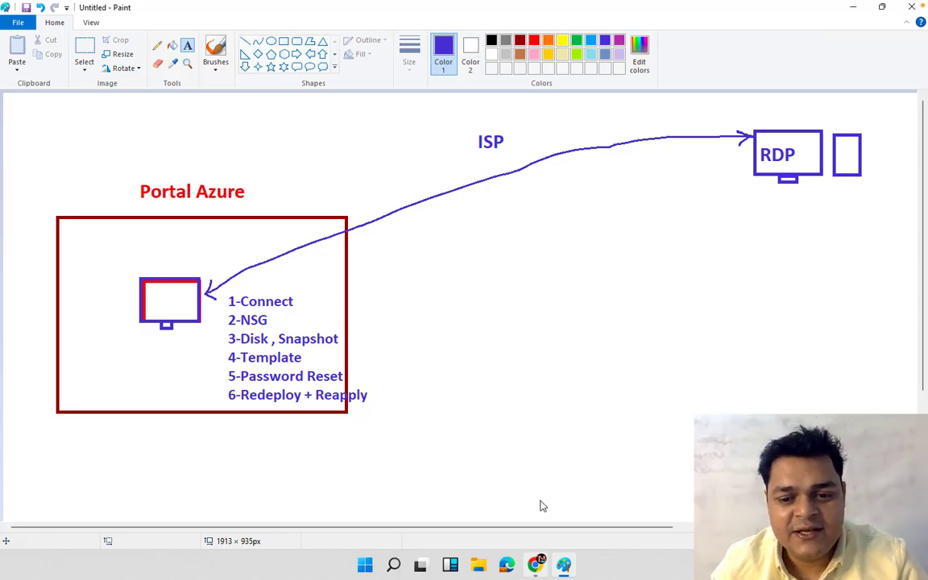
Switch to the Azure portal in Chrome, open the newly deployed virtual machine's resource page and copy its public IP address.
{"action": "key", "text": "alt+Tab"}
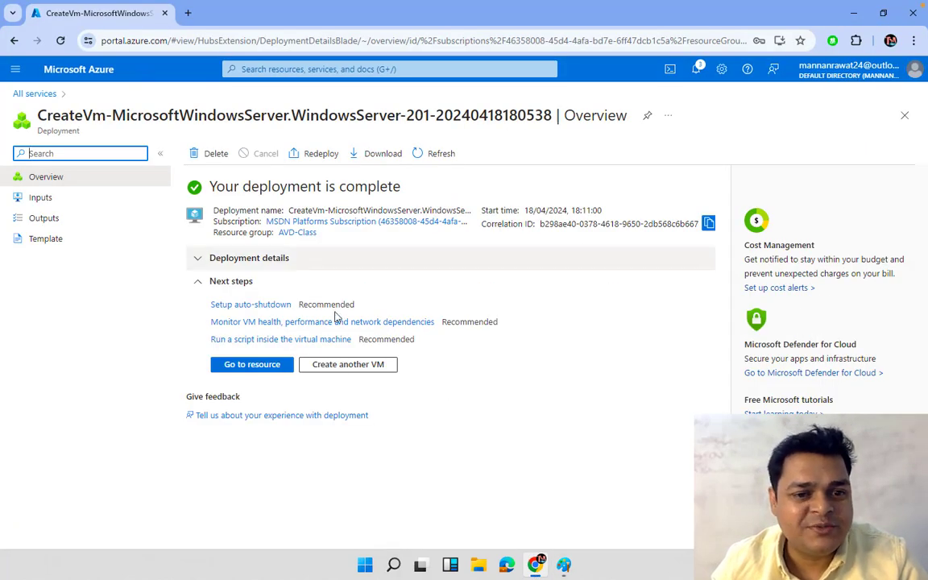
{"action": "left_click", "coordinate": [259, 369]}
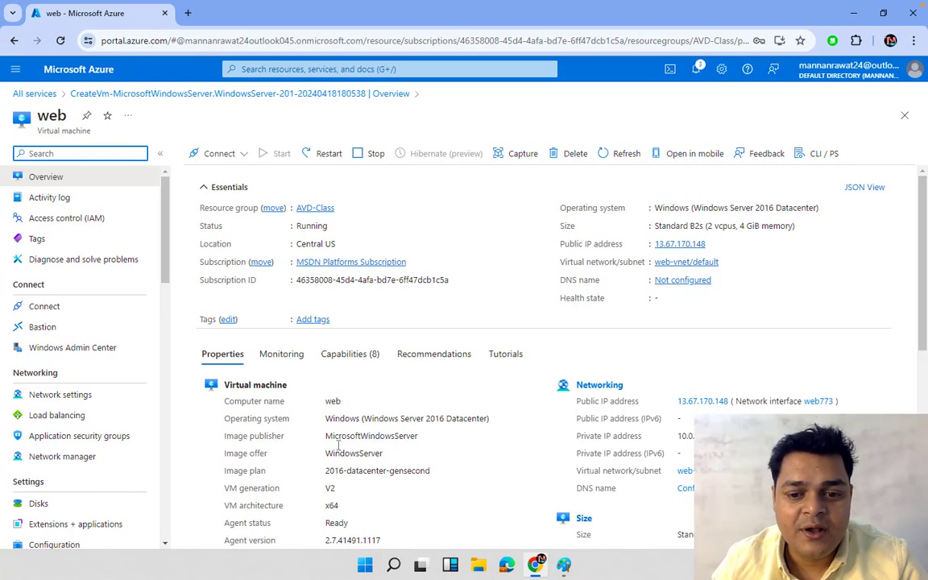
{"action": "left_click", "coordinate": [563, 565]}
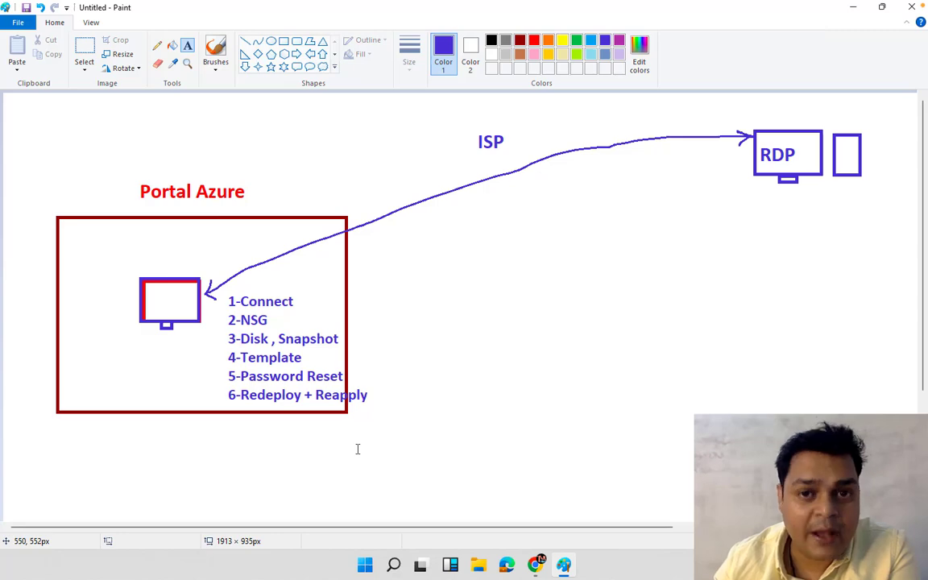
{"action": "left_click", "coordinate": [534, 564]}
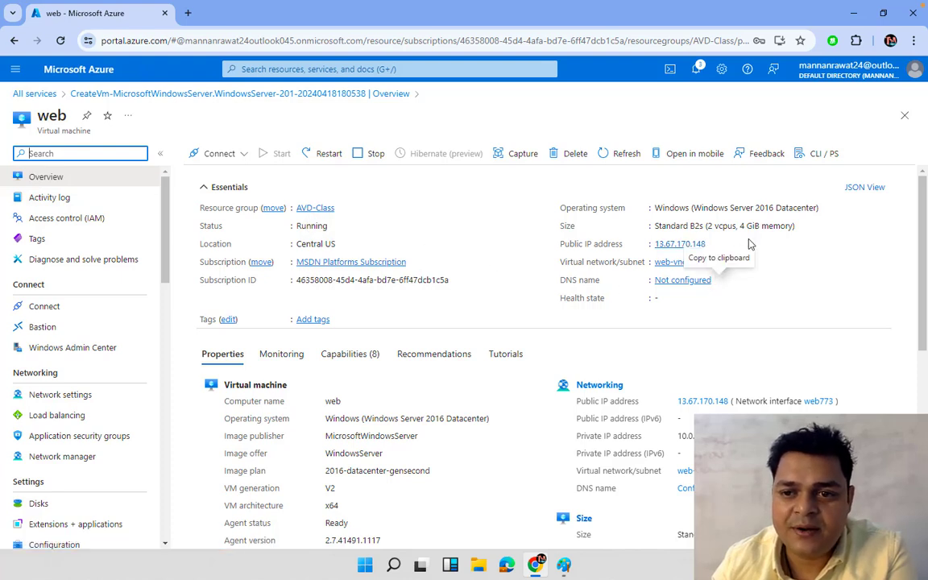
{"action": "left_click", "coordinate": [712, 243]}
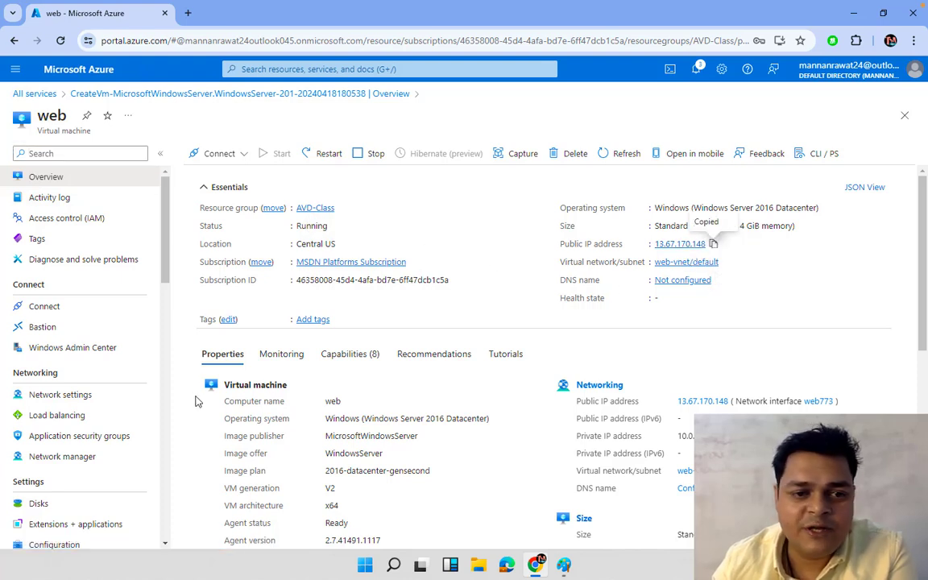
Review the virtual machine's Activity log and Access control (IAM) pages.
{"action": "left_click", "coordinate": [59, 203]}
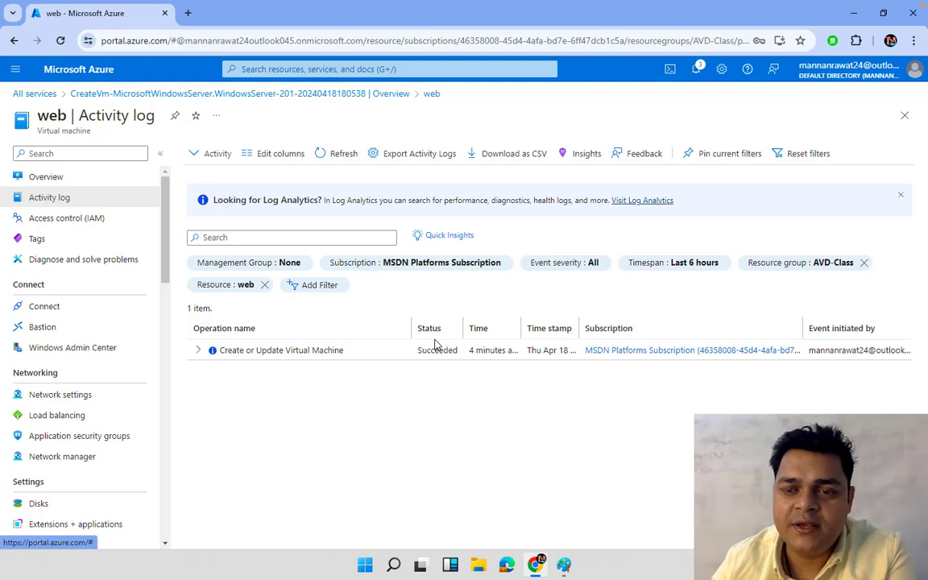
{"action": "left_click", "coordinate": [68, 222]}
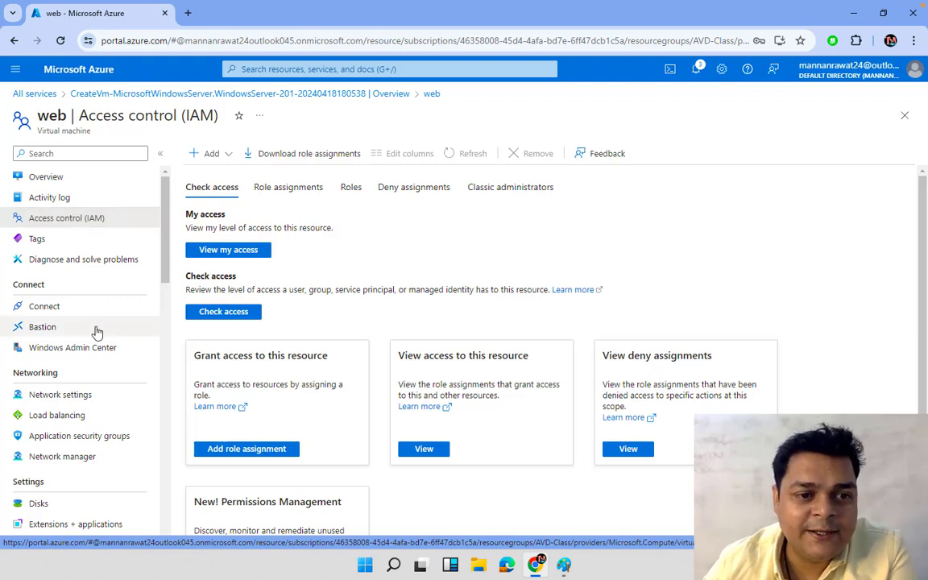
{"action": "scroll", "coordinate": [93, 326], "scroll_direction": "down", "scroll_amount": 1}
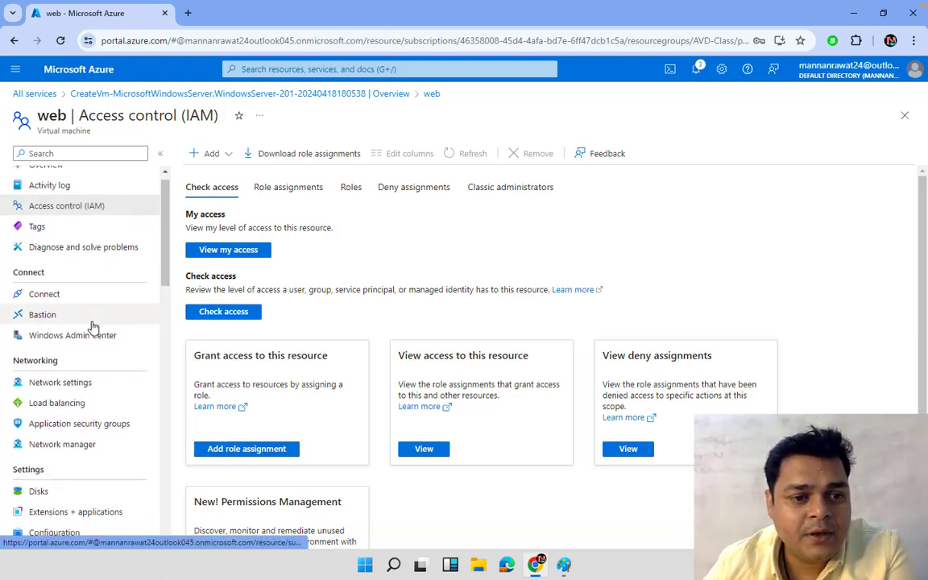
{"action": "scroll", "coordinate": [92, 326], "scroll_direction": "down", "scroll_amount": 1}
{"action": "scroll", "coordinate": [68, 246], "scroll_direction": "up", "scroll_amount": 2}
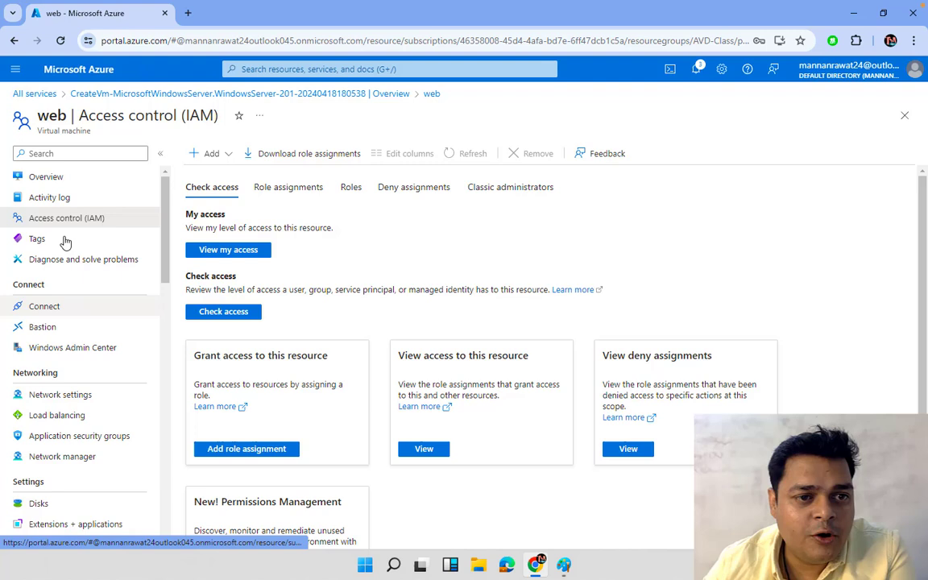
Return to the virtual machine's Overview and open its Connect page.
{"action": "left_click", "coordinate": [68, 177]}
{"action": "left_click", "coordinate": [240, 153]}
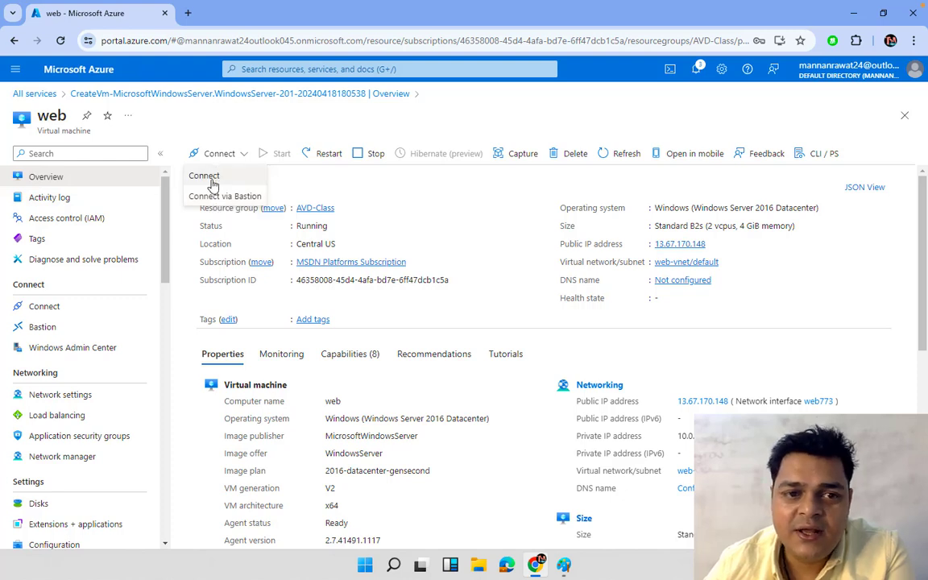
{"action": "left_click", "coordinate": [206, 177]}
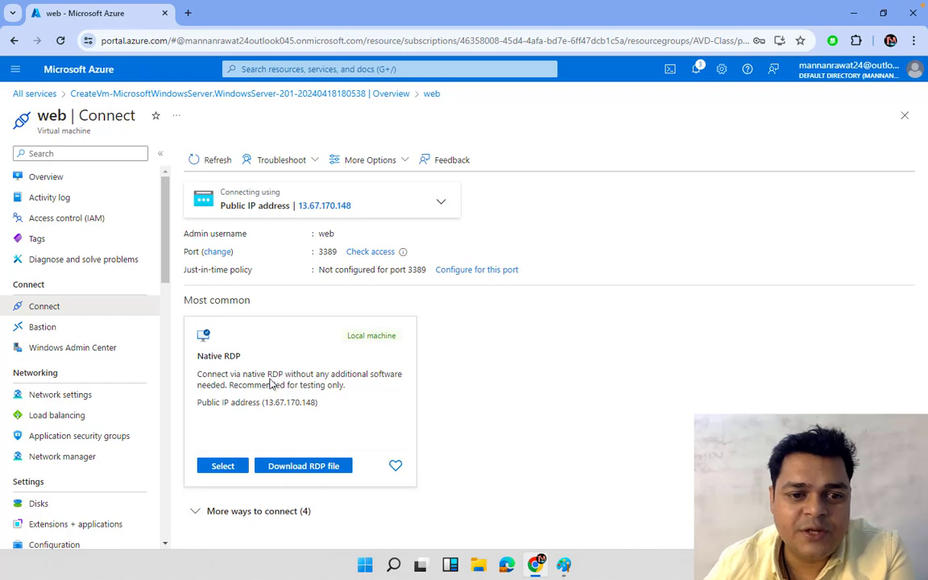
Expand and review the additional ways to connect, and download the RDP file for the Native RDP connection.
{"action": "left_click", "coordinate": [193, 511]}
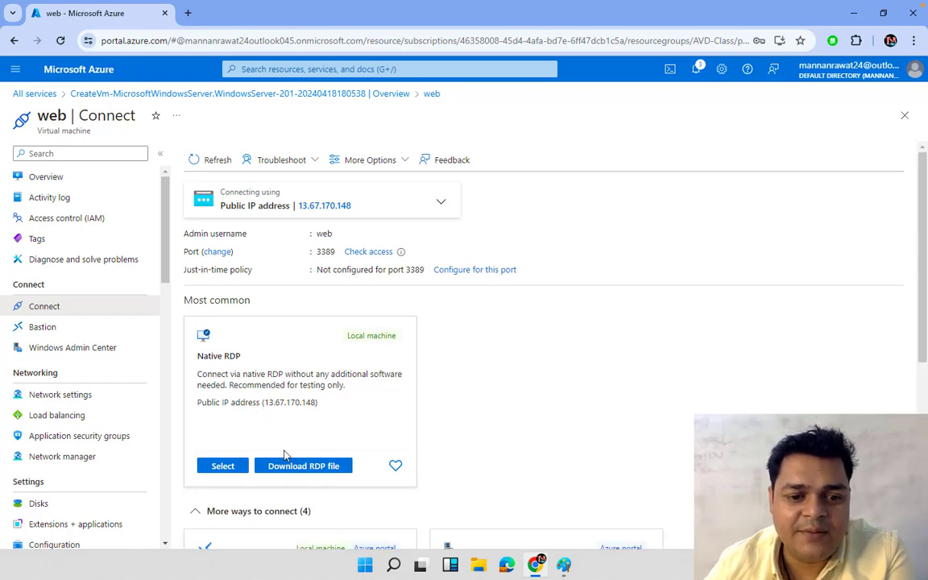
{"action": "scroll", "coordinate": [286, 453], "scroll_direction": "down", "scroll_amount": 4}
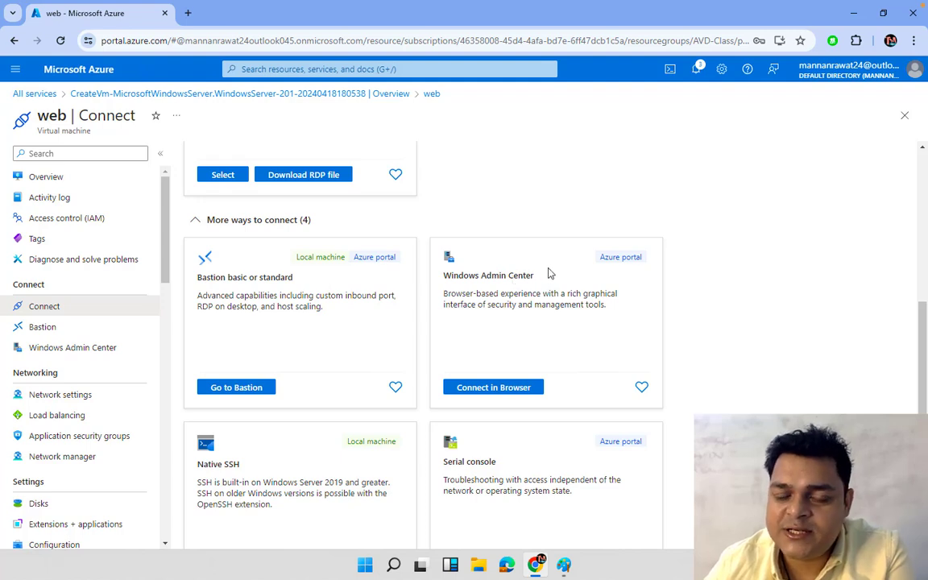
{"action": "scroll", "coordinate": [279, 451], "scroll_direction": "down", "scroll_amount": 1}
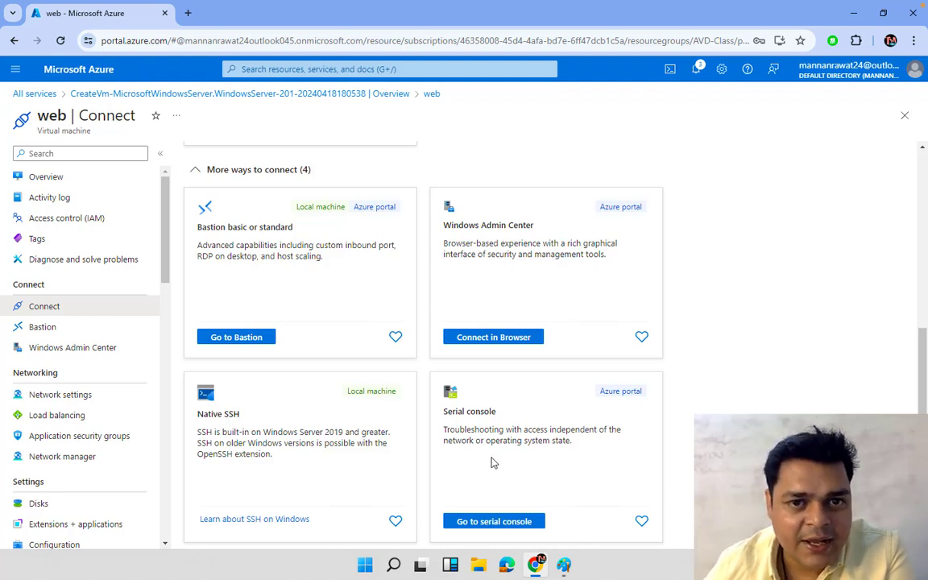
{"action": "scroll", "coordinate": [565, 380], "scroll_direction": "up", "scroll_amount": 1}
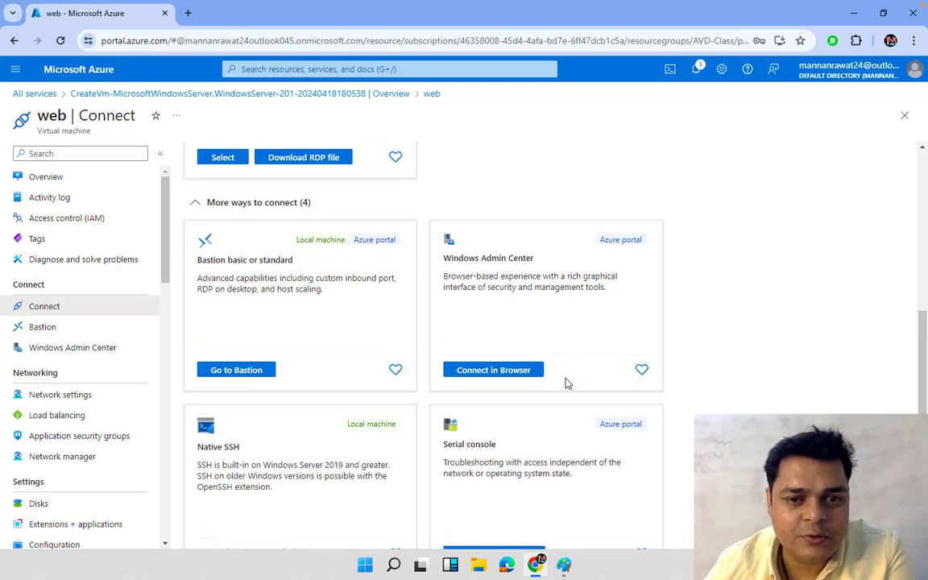
{"action": "scroll", "coordinate": [550, 410], "scroll_direction": "up", "scroll_amount": 4}
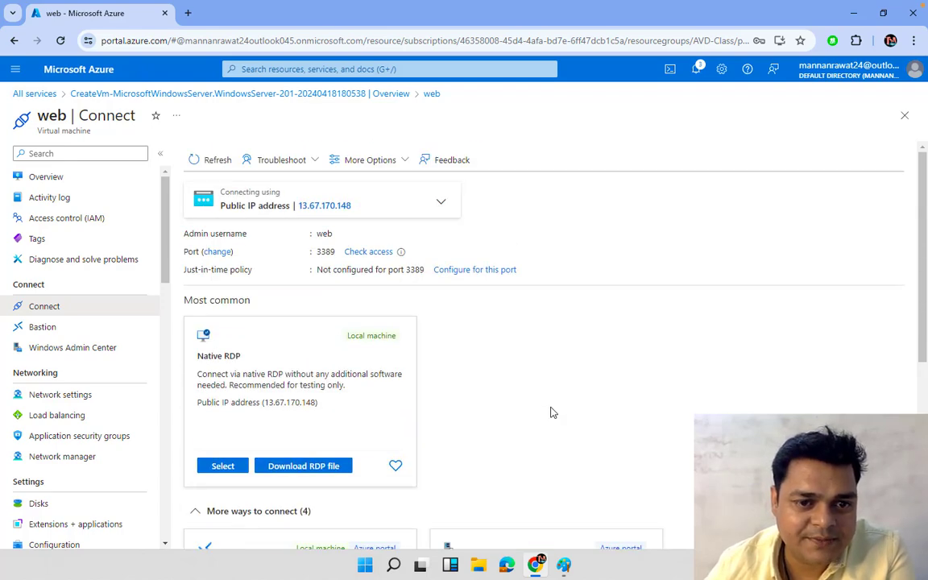
{"action": "left_click", "coordinate": [310, 467]}
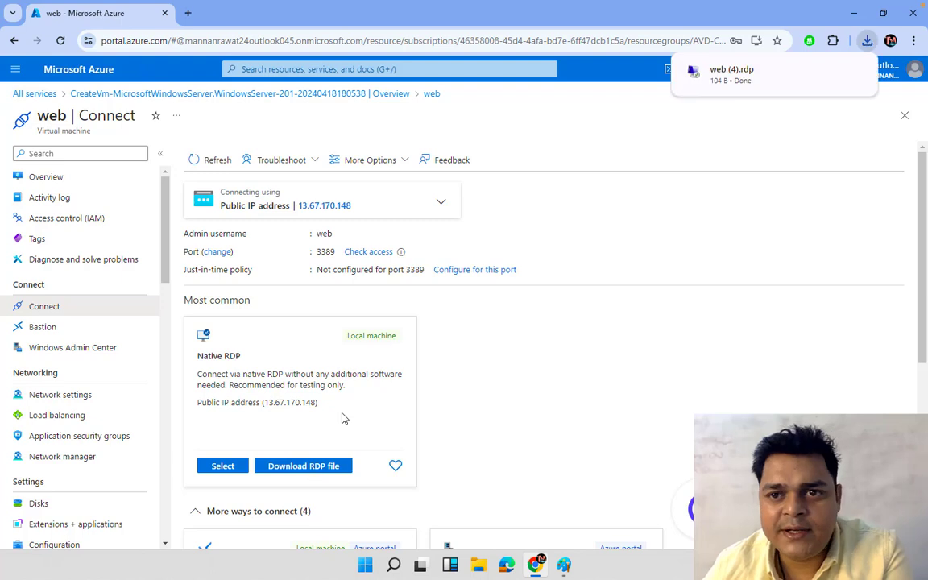
Open the downloaded RDP file and connect to the virtual machine, entering the account password and accepting the certificate warning.
{"action": "left_click", "coordinate": [740, 87]}
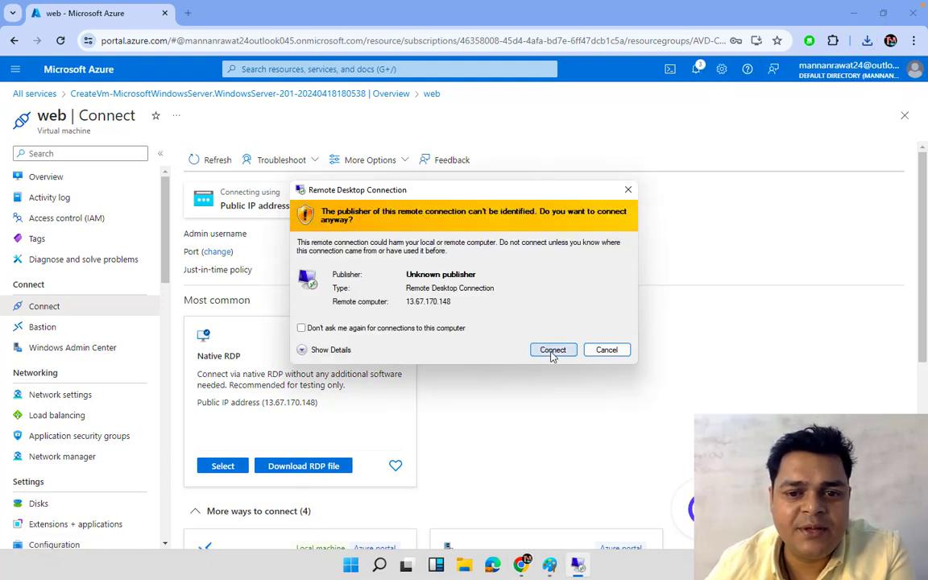
{"action": "left_click", "coordinate": [554, 351]}
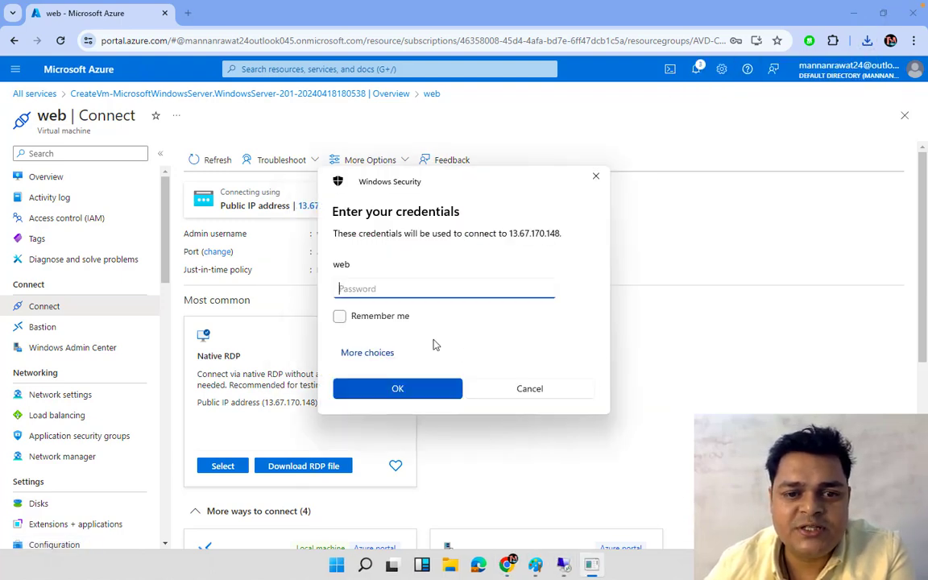
{"action": "type", "text": "••••••"}
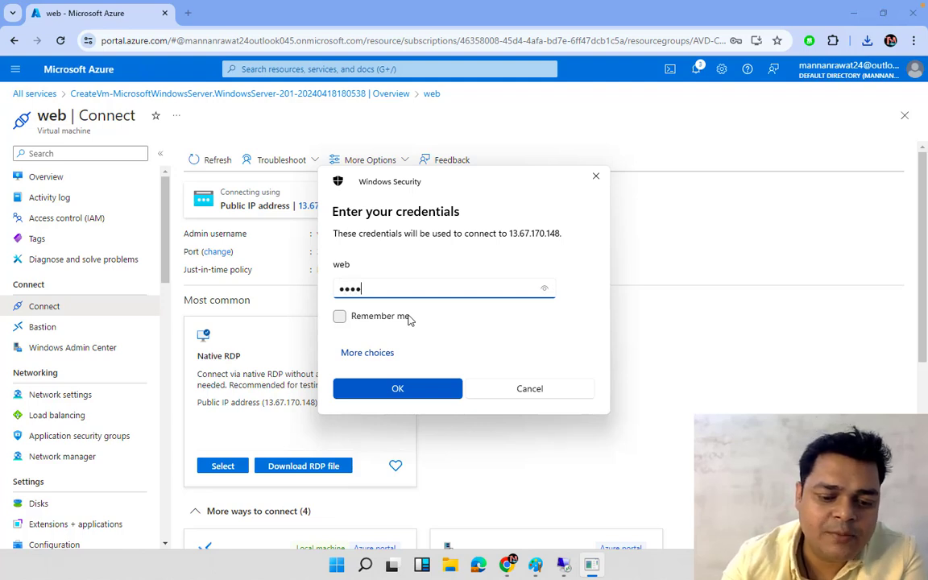
{"action": "type", "text": "••••••"}
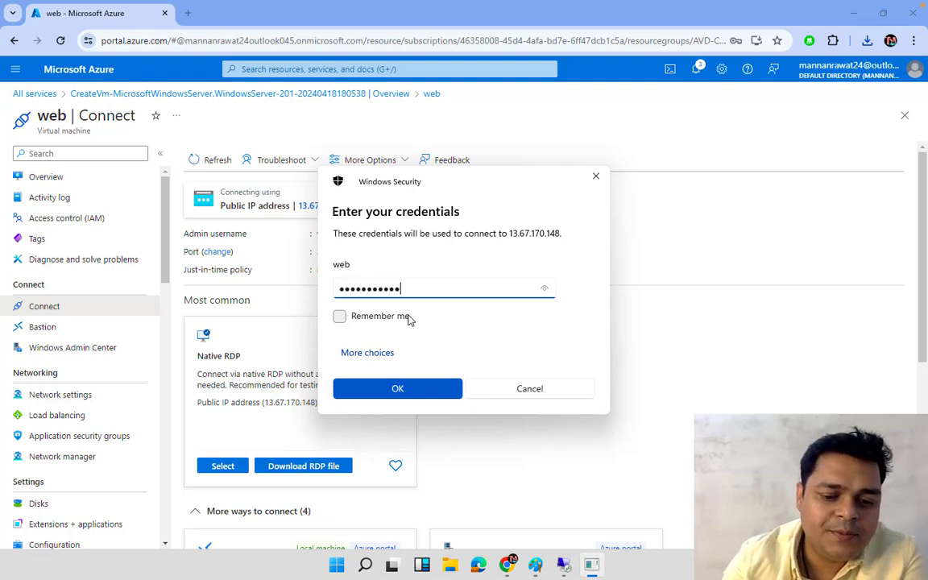
{"action": "key", "text": "Return"}
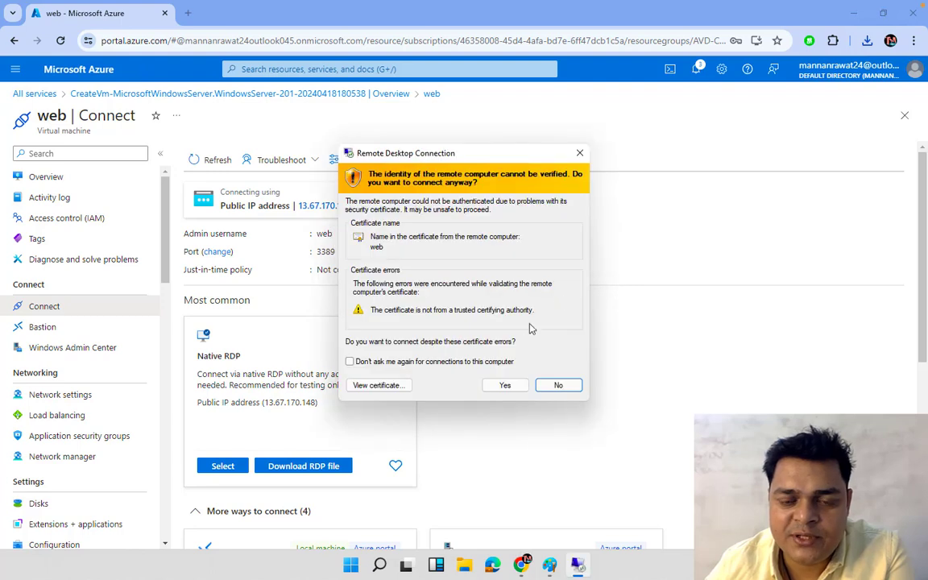
{"action": "left_click", "coordinate": [505, 385]}
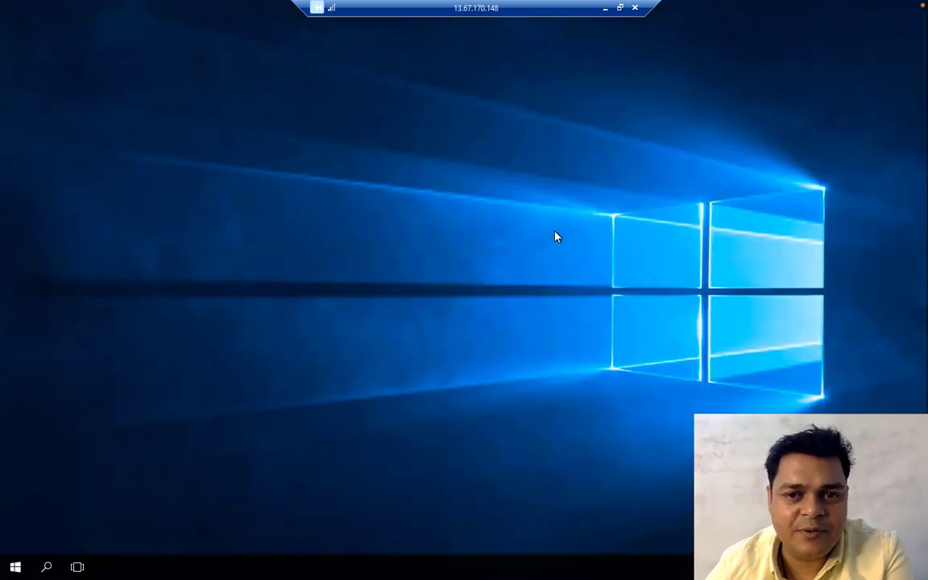
Open a Command Prompt on the virtual machine with cmd and run ipconfig to inspect its IP configuration.
{"action": "right_click", "coordinate": [16, 571]}
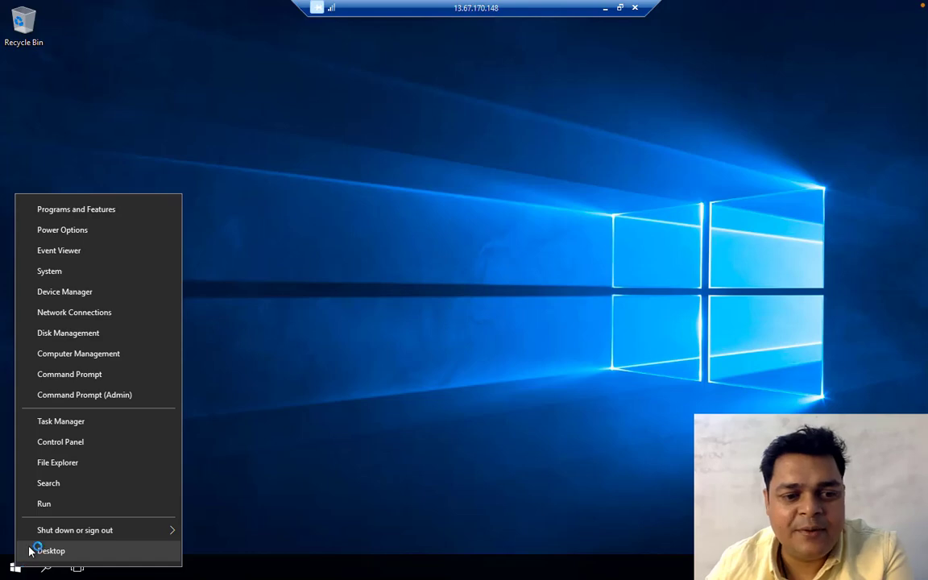
{"action": "left_click", "coordinate": [59, 505]}
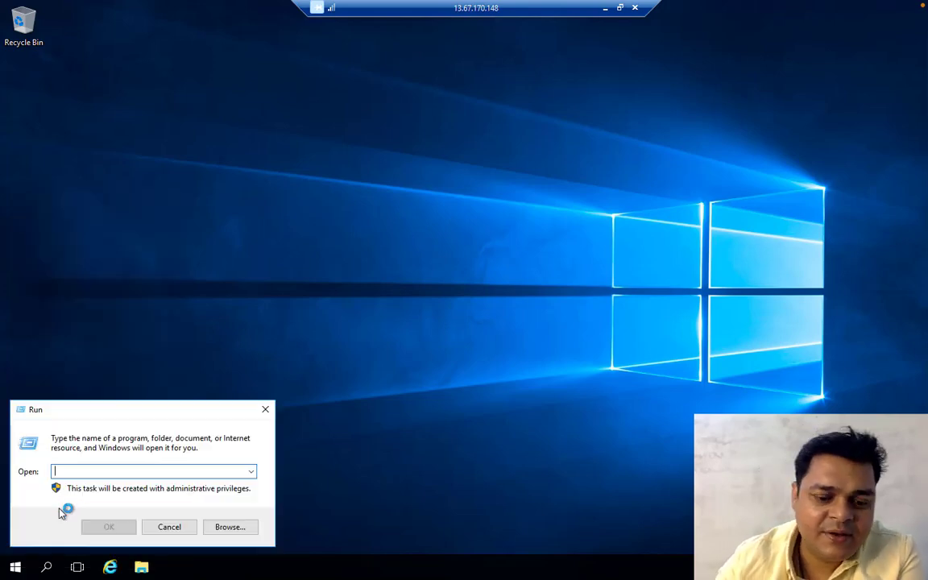
{"action": "type", "text": "cmd"}
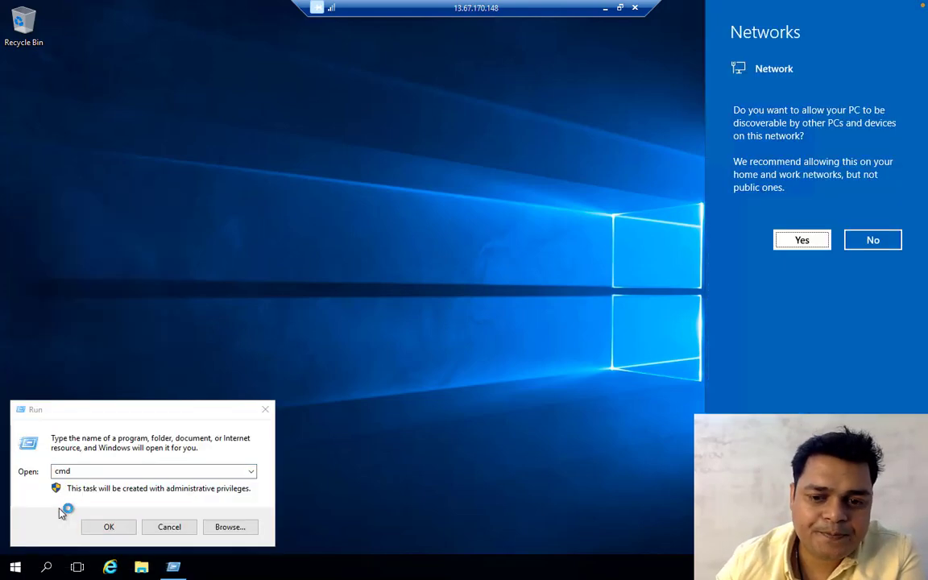
{"action": "left_click", "coordinate": [100, 528]}
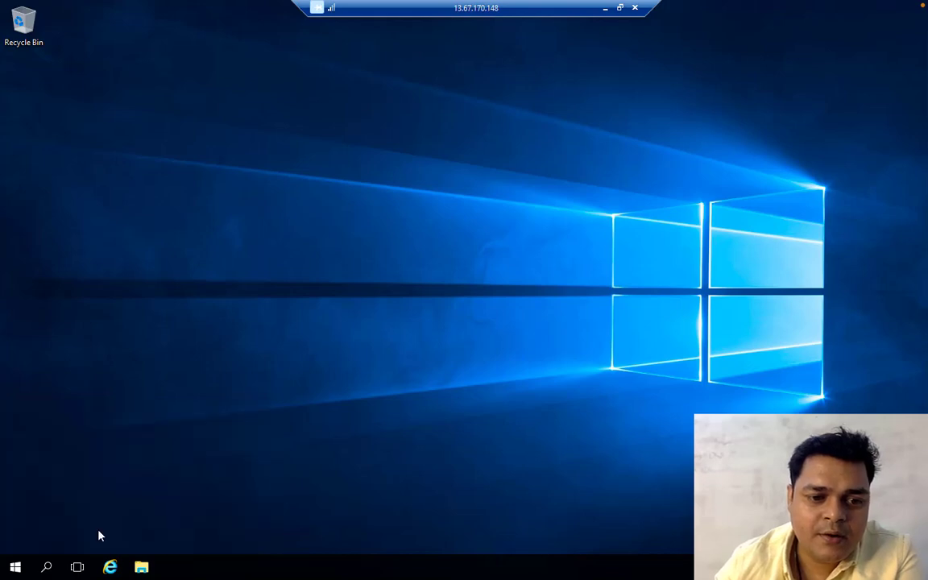
{"action": "type", "text": "ip"}
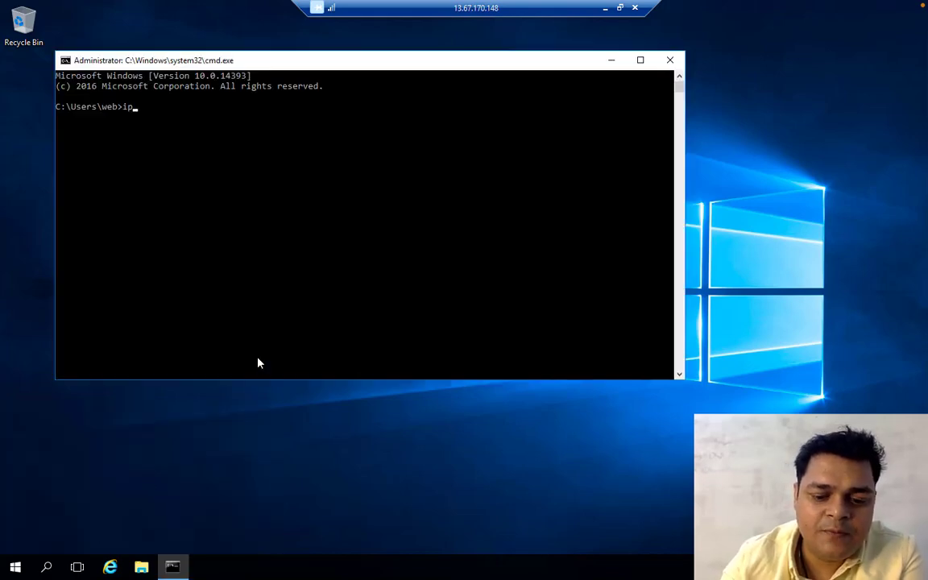
{"action": "type", "text": "config"}
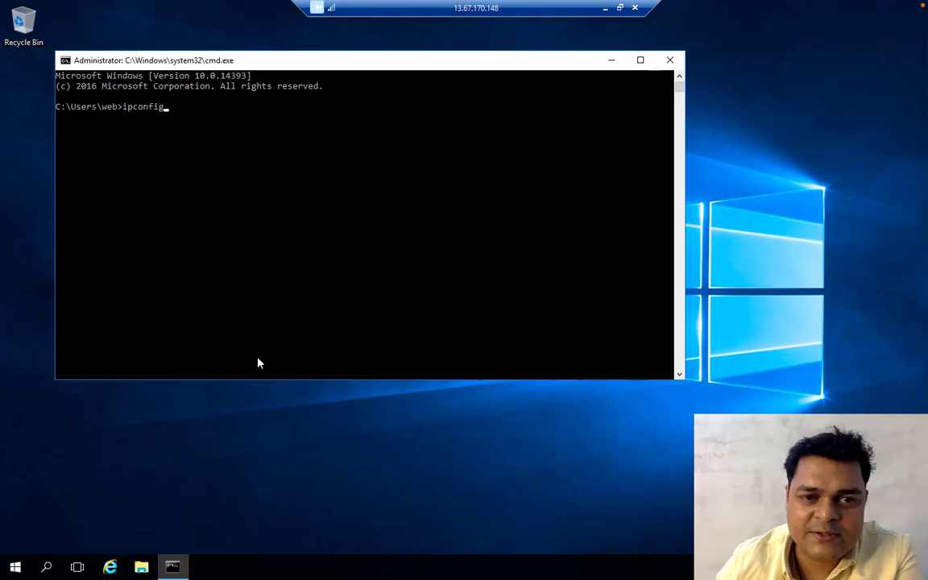
{"action": "key", "text": "Return"}
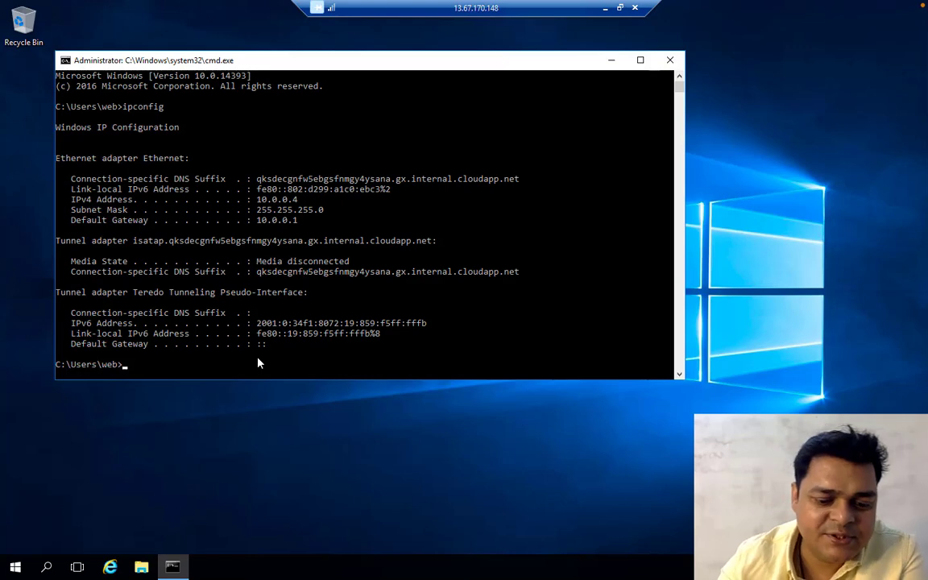
Launch Disk Management from the Command Prompt with diskmgmt.msc.
{"action": "type", "text": "dis"}
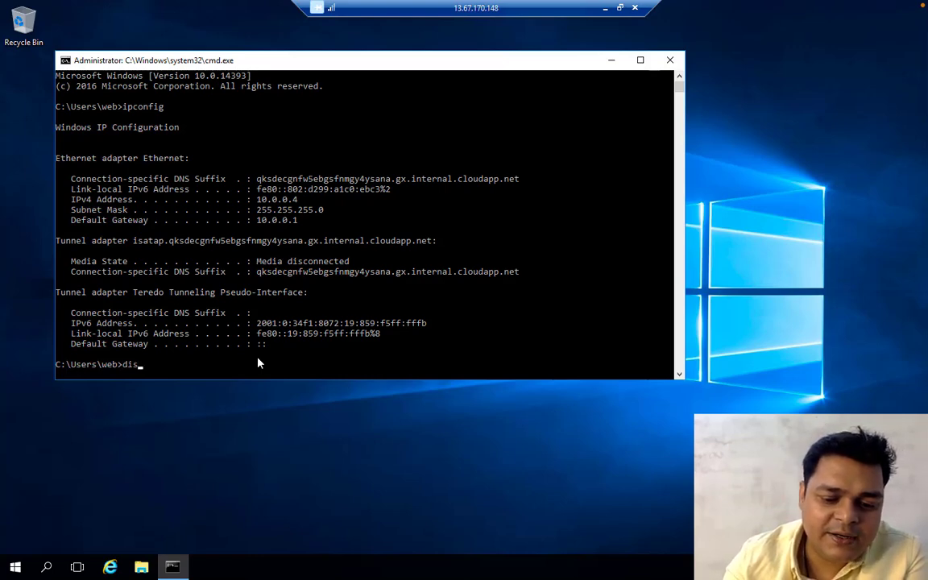
{"action": "type", "text": "kmgmt."}
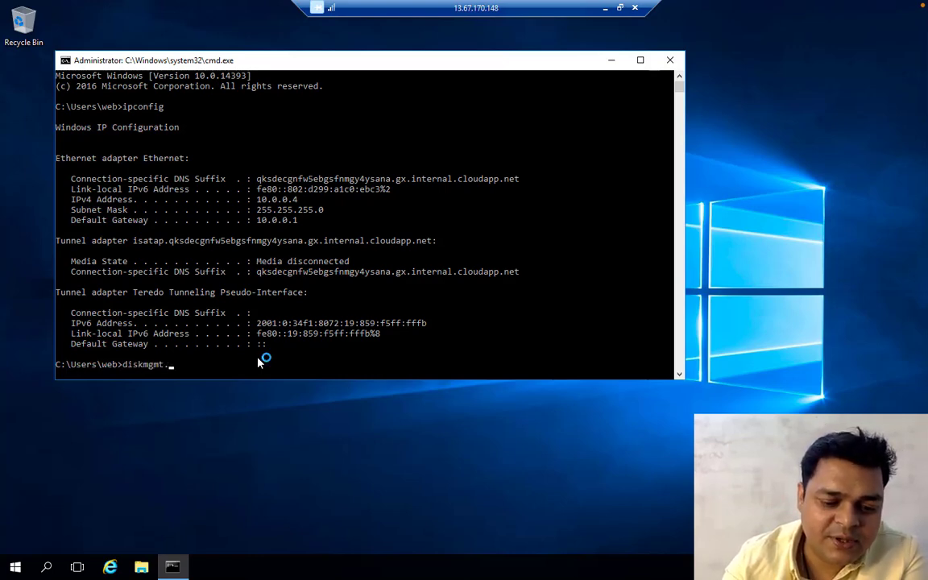
{"action": "type", "text": "msc"}
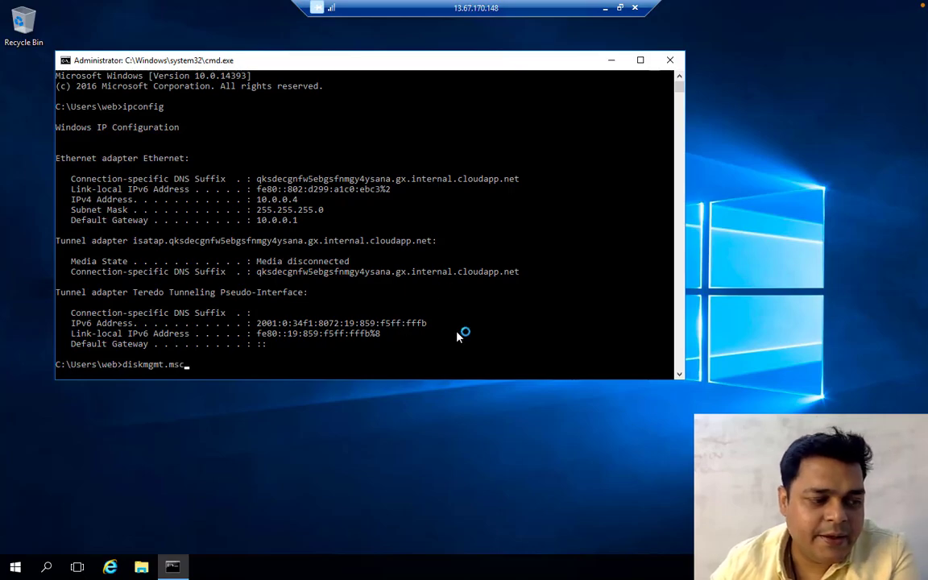
{"action": "key", "text": "Return"}
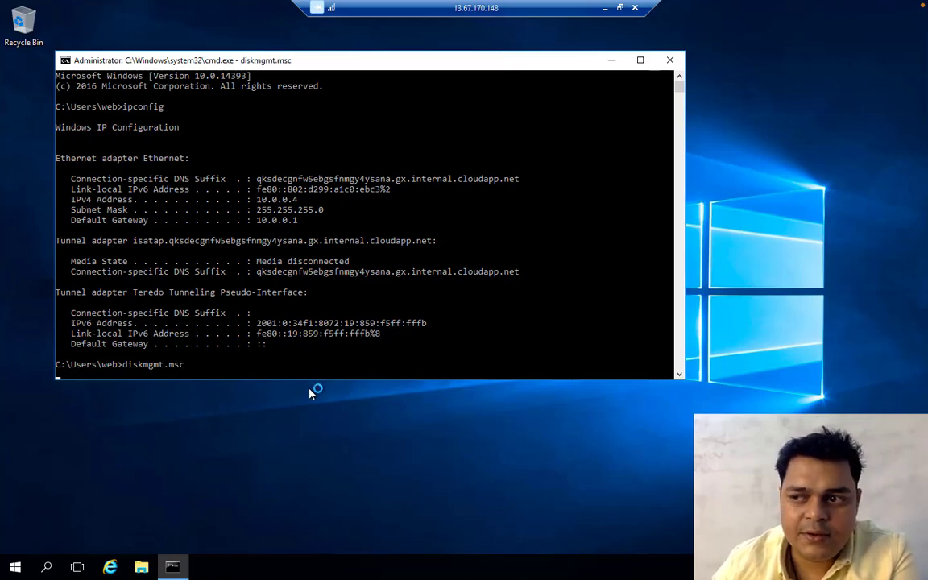
{"action": "key", "text": "ctrl+Left"}
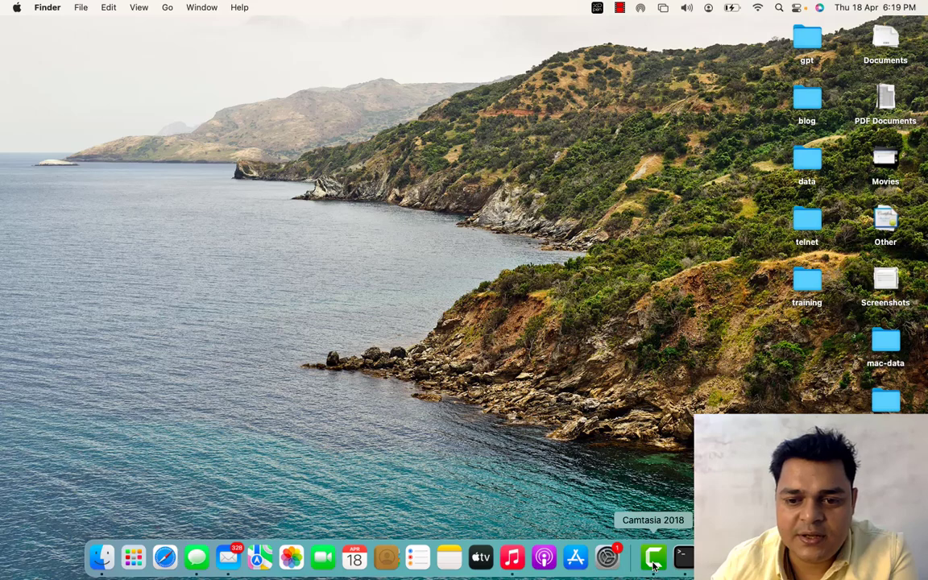
{"action": "right_click", "coordinate": [654, 566]}
{"action": "left_click", "coordinate": [654, 417]}
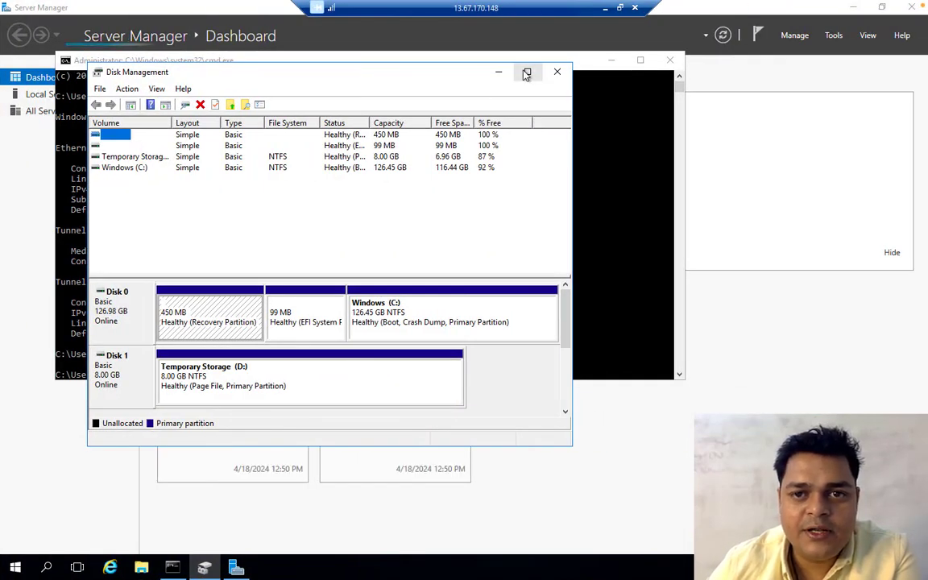
Clear the Command Prompt and Server Manager windows out of the way and show Disk Management maximized to review the disks.
{"action": "left_click", "coordinate": [526, 74]}
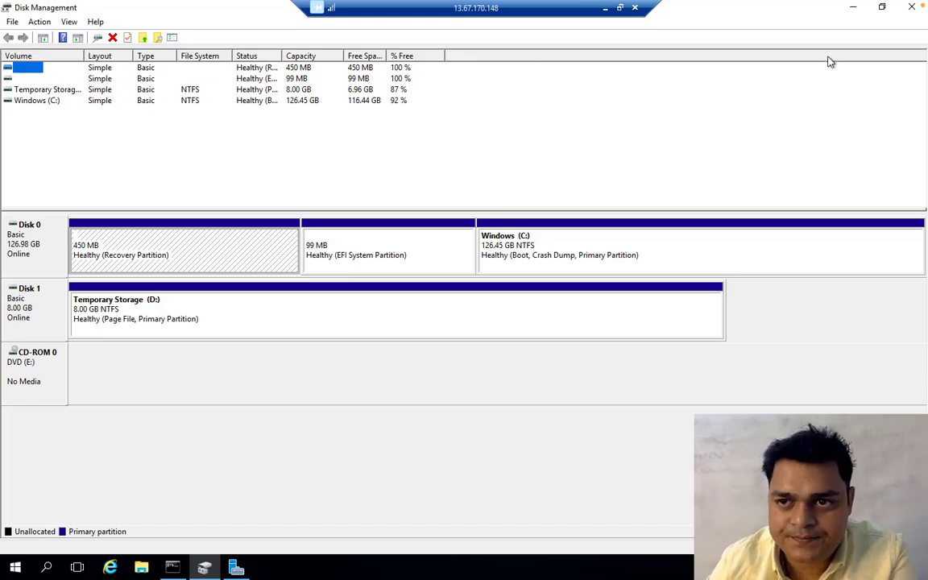
{"action": "left_click", "coordinate": [856, 11]}
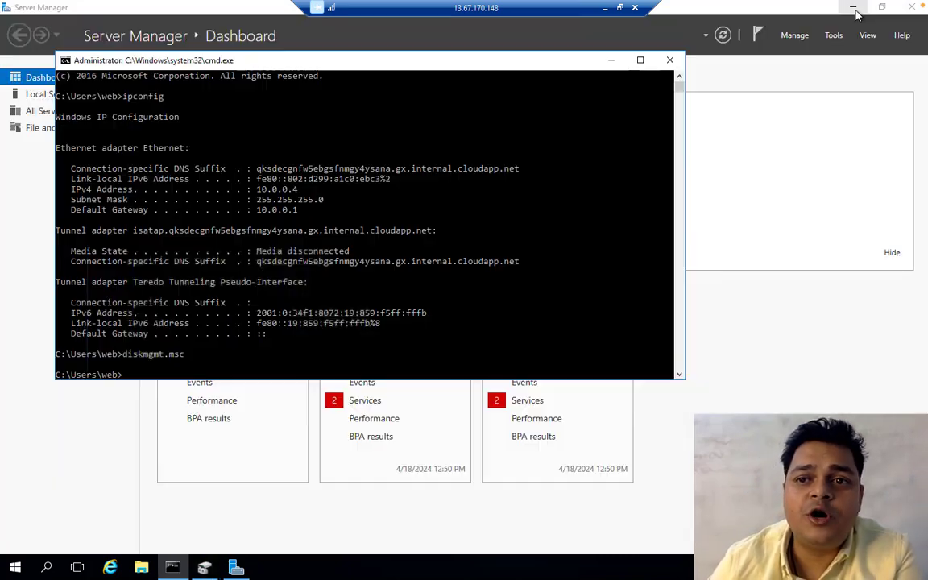
{"action": "left_click", "coordinate": [671, 62]}
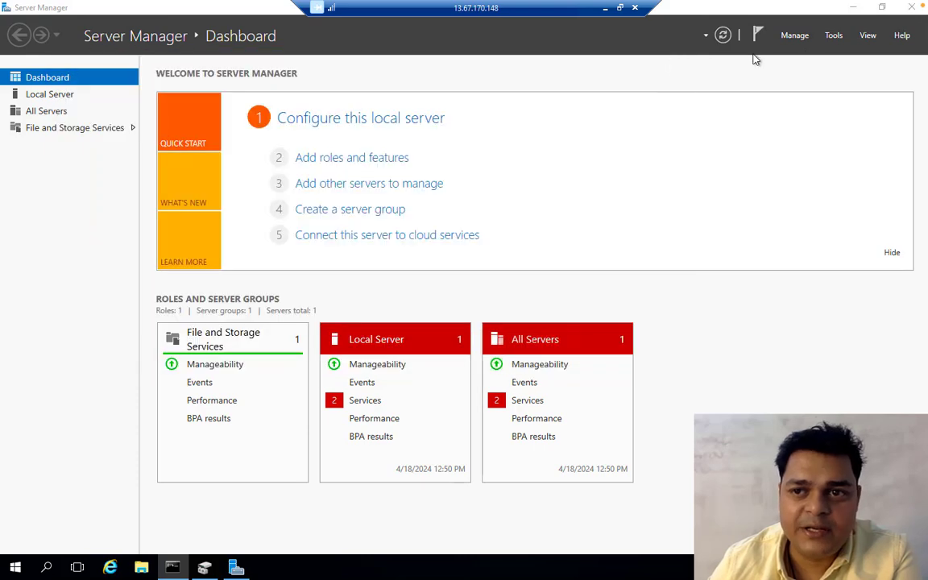
{"action": "left_click", "coordinate": [852, 7]}
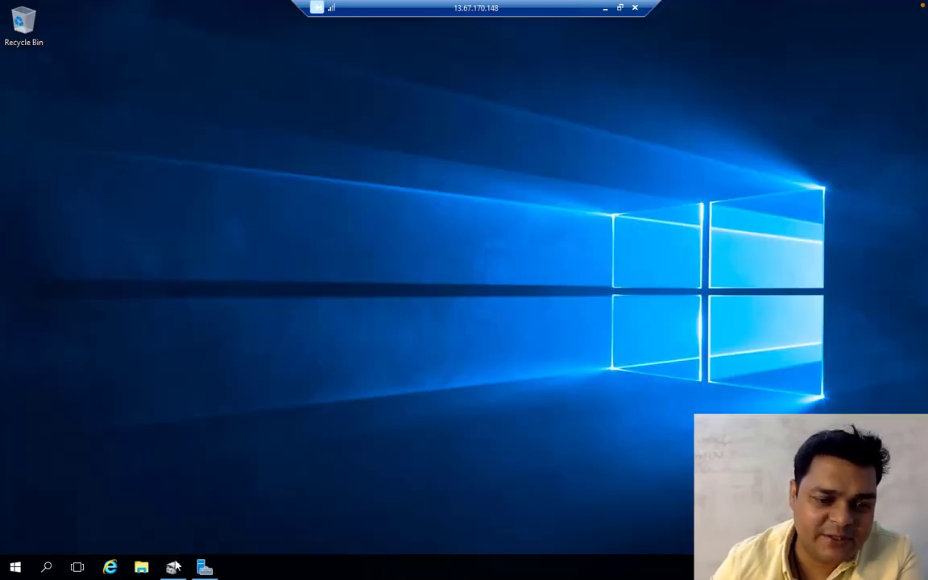
{"action": "left_click", "coordinate": [172, 567]}
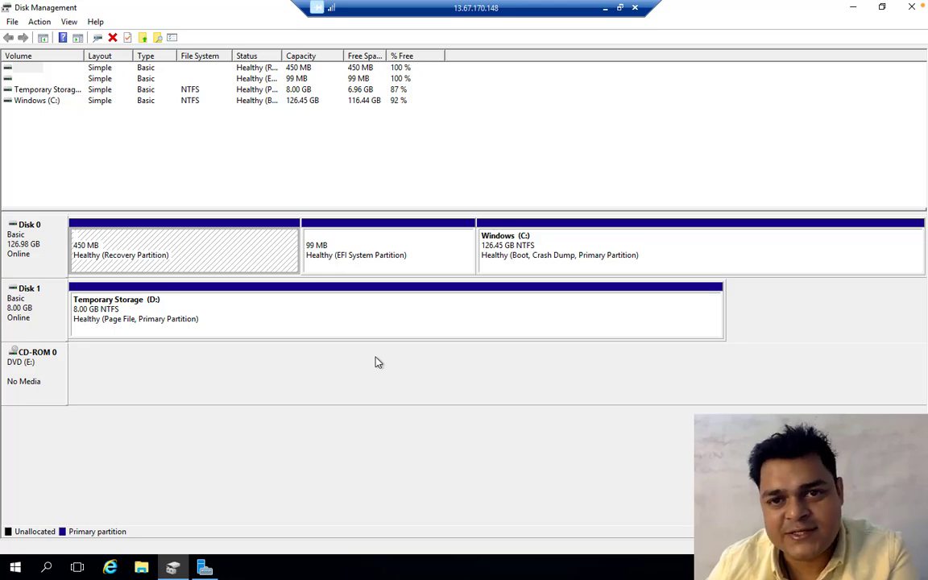
Minimize the remote session and open the virtual machine's Disks page in the Azure portal.
{"action": "left_click", "coordinate": [605, 8]}
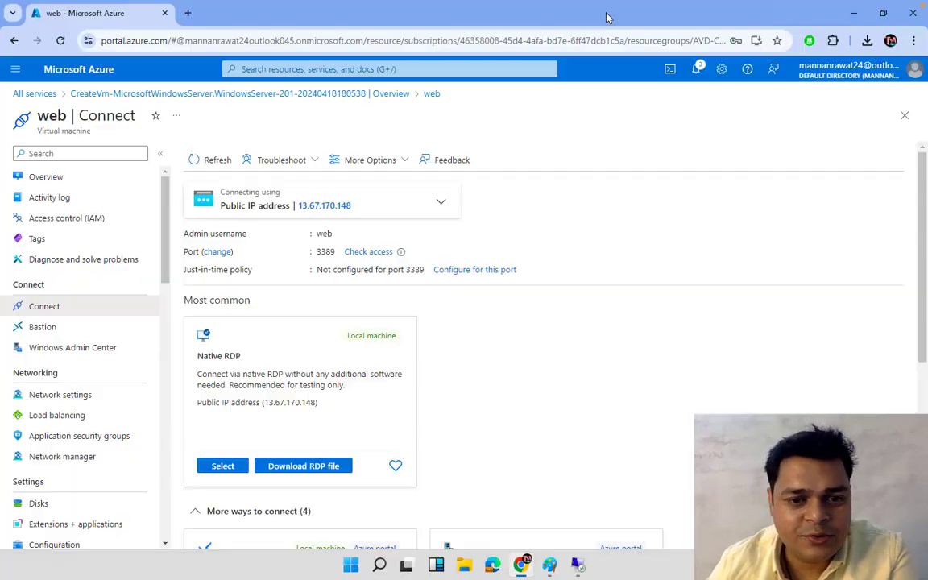
{"action": "scroll", "coordinate": [73, 364], "scroll_direction": "down", "scroll_amount": 1}
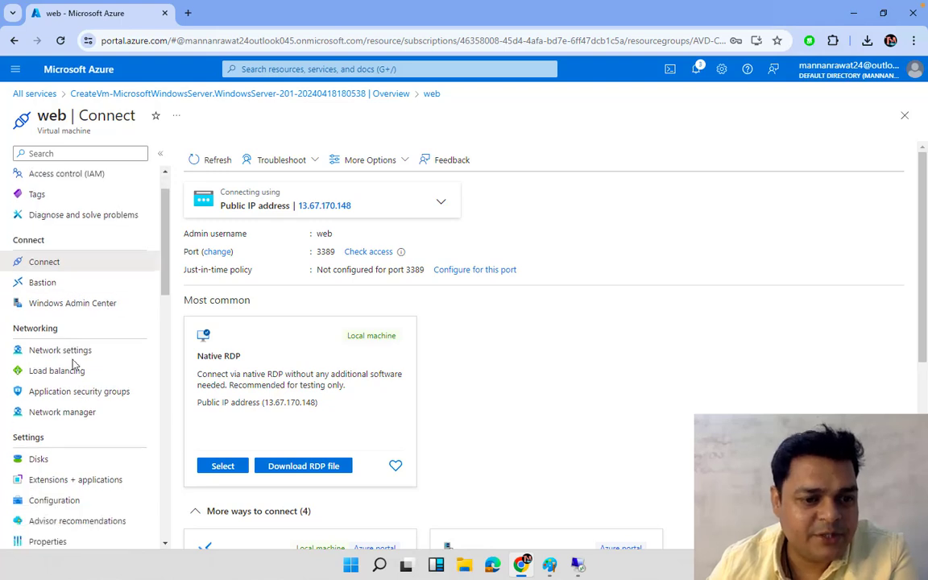
{"action": "scroll", "coordinate": [72, 364], "scroll_direction": "down", "scroll_amount": 2}
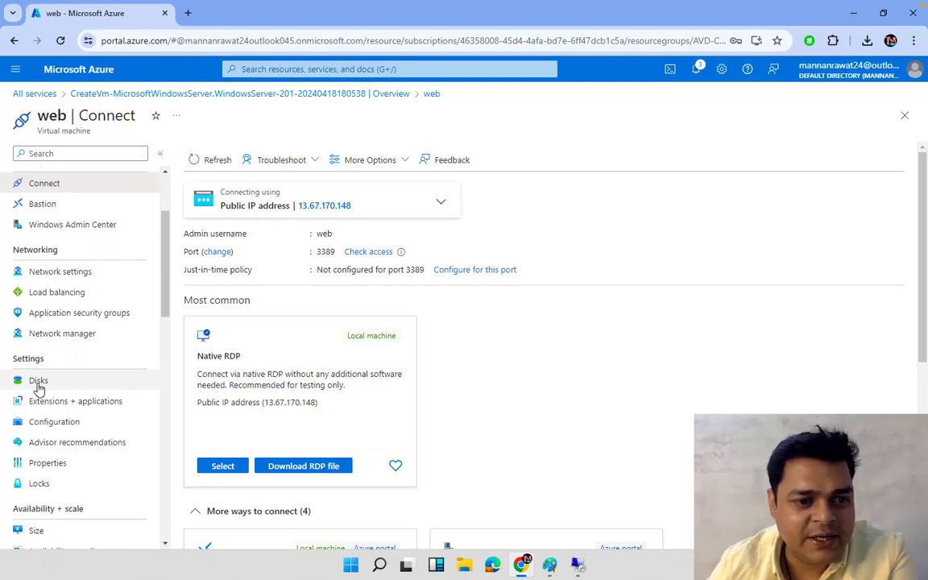
{"action": "left_click", "coordinate": [39, 390]}
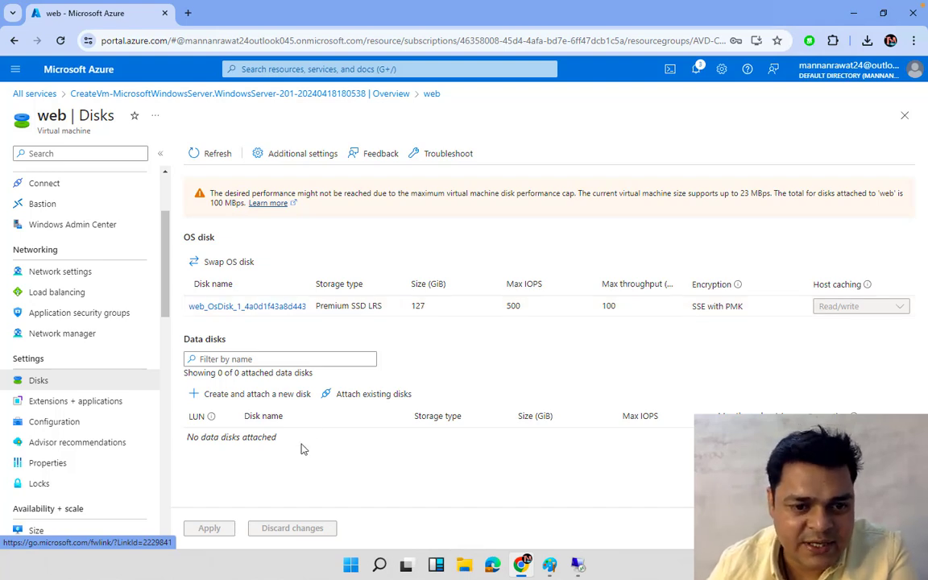
Add a new data disk to the virtual machine with the name data-disk and a size of 15 GiB.
{"action": "left_click", "coordinate": [276, 400]}
{"action": "left_click", "coordinate": [299, 437]}
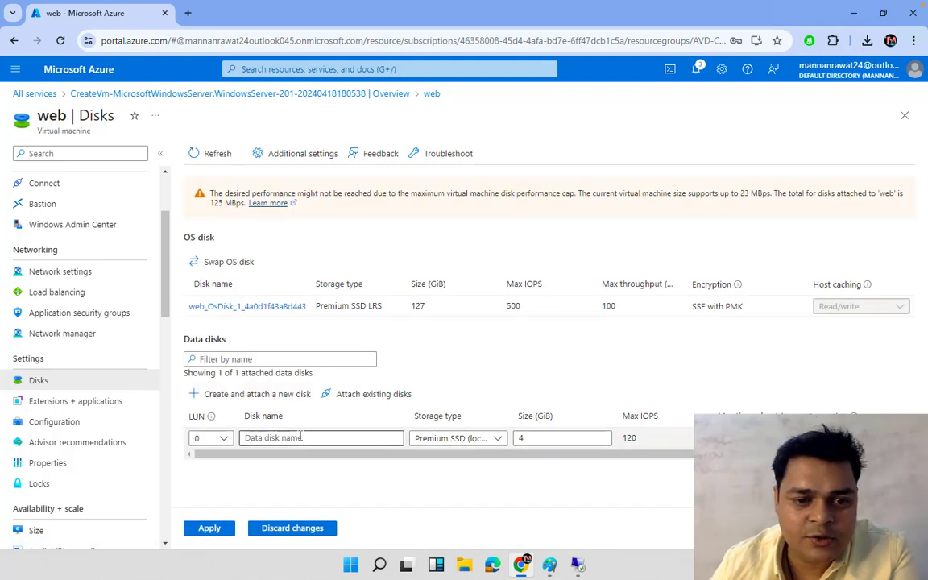
{"action": "type", "text": "data-"}
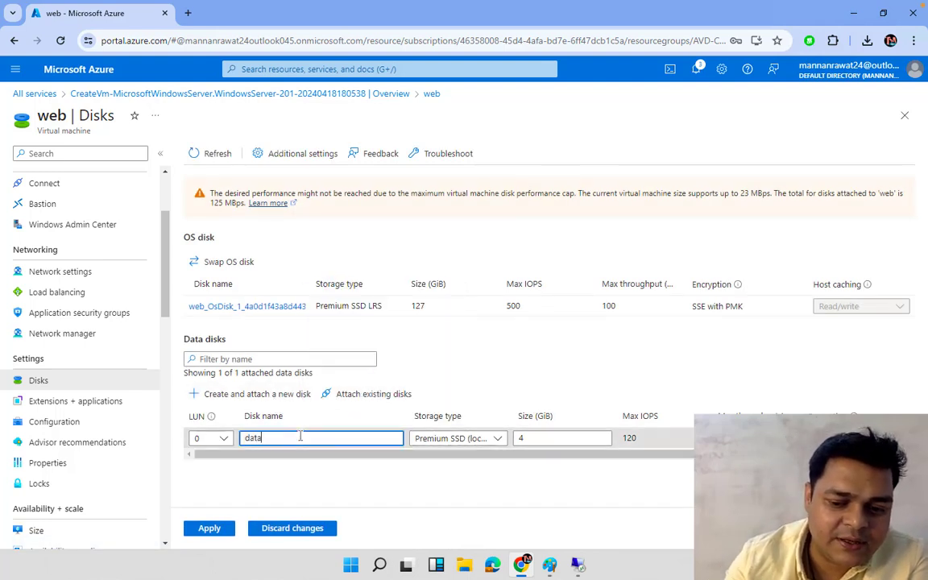
{"action": "type", "text": "sk"}
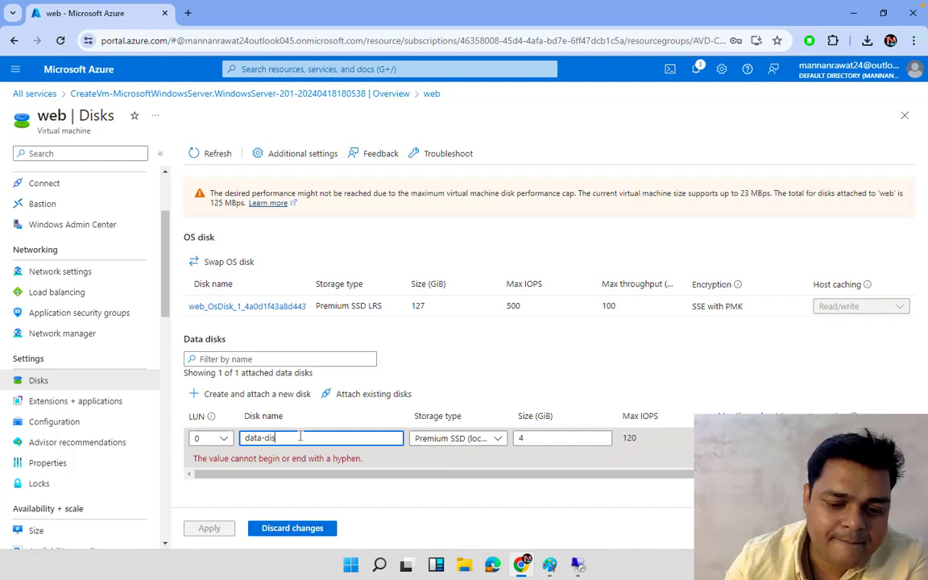
{"action": "left_click", "coordinate": [461, 438]}
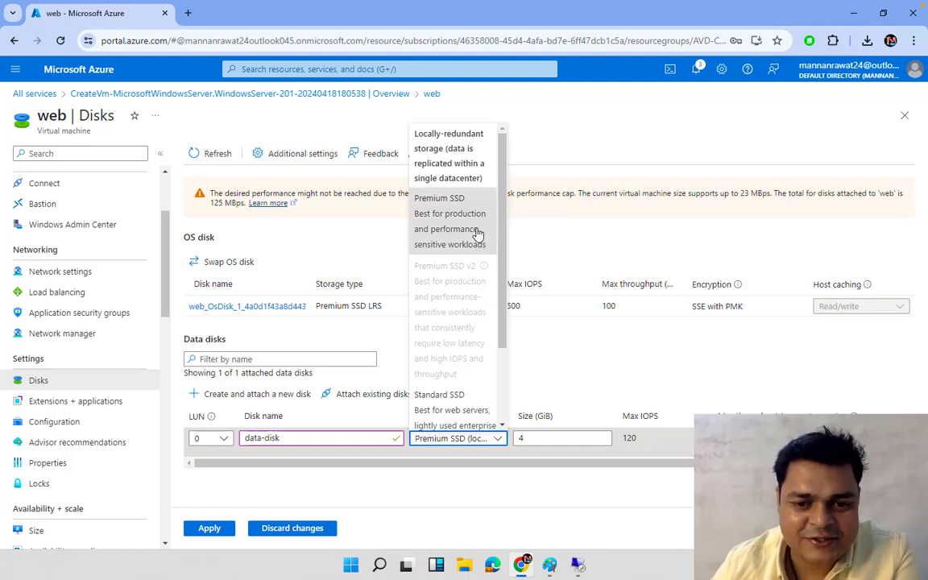
{"action": "left_click", "coordinate": [537, 439]}
{"action": "key", "text": "BackSpace"}
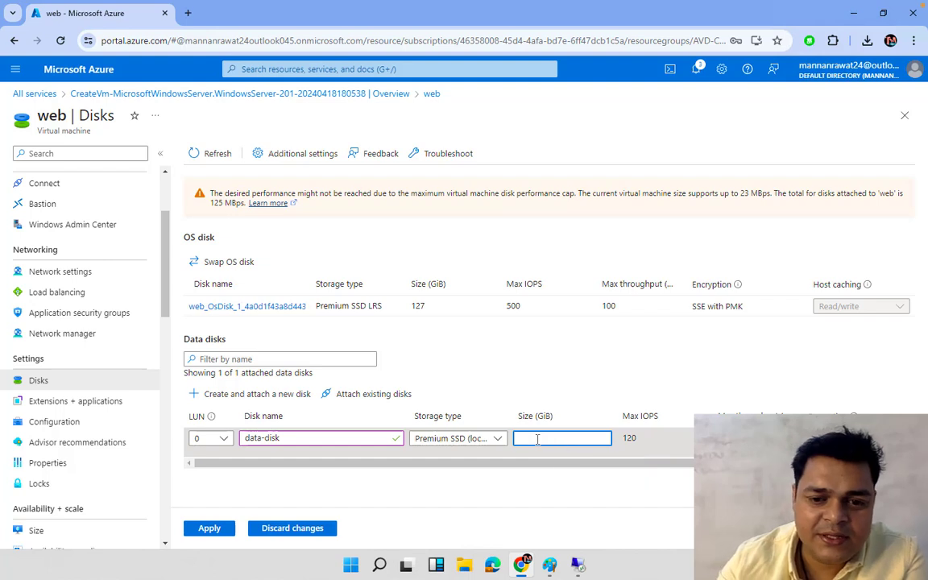
{"action": "type", "text": "15"}
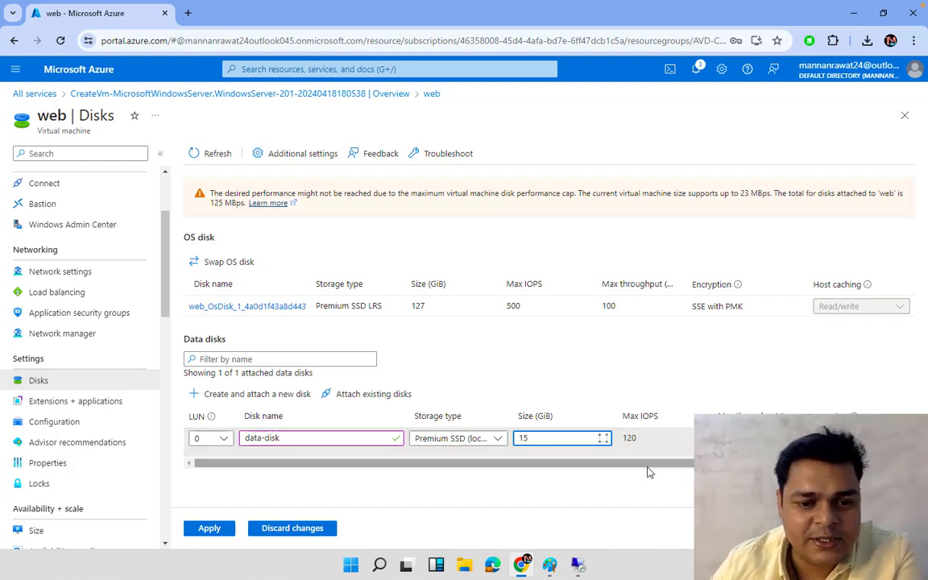
Set data-disk's storage type to Standard SSD and its size to 15 GiB, and apply the disk changes.
{"action": "left_click", "coordinate": [482, 440]}
{"action": "scroll", "coordinate": [451, 411], "scroll_direction": "down", "scroll_amount": 2}
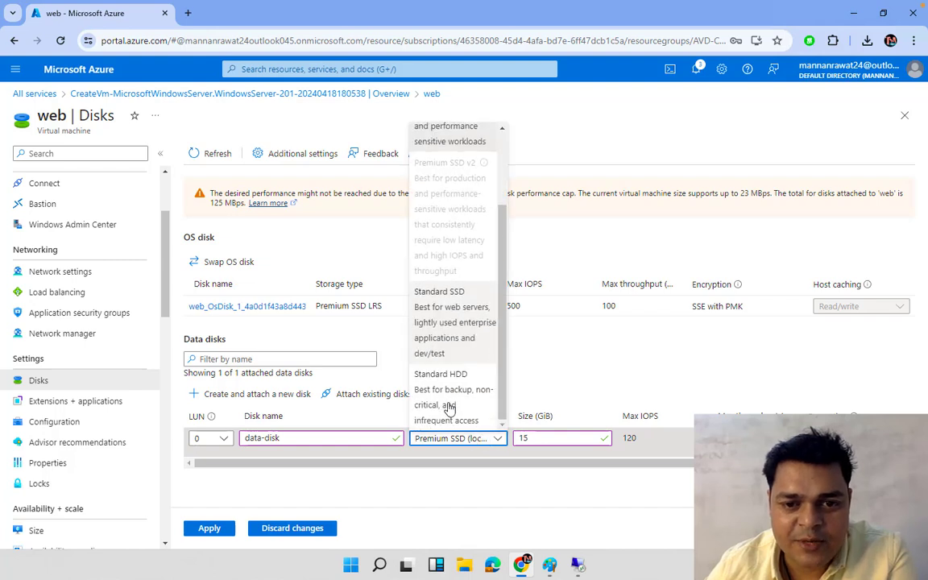
{"action": "left_click", "coordinate": [465, 321]}
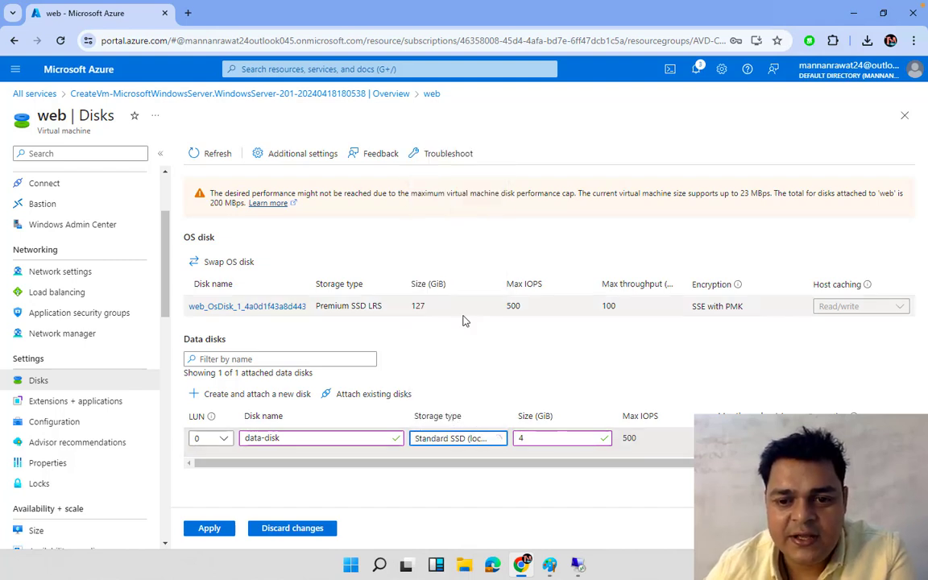
{"action": "double_click", "coordinate": [541, 438]}
{"action": "type", "text": "4"}
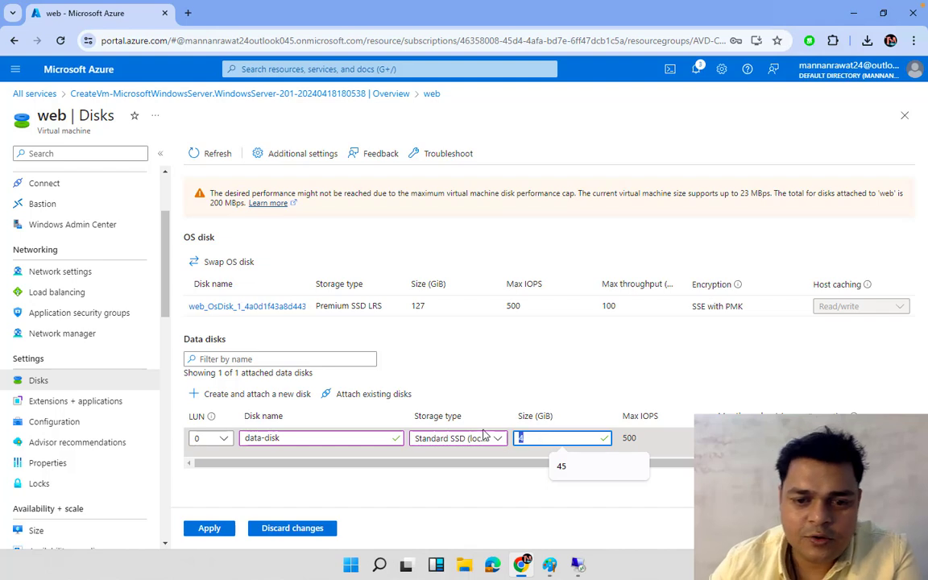
{"action": "key", "text": "BackSpace"}
{"action": "type", "text": "15"}
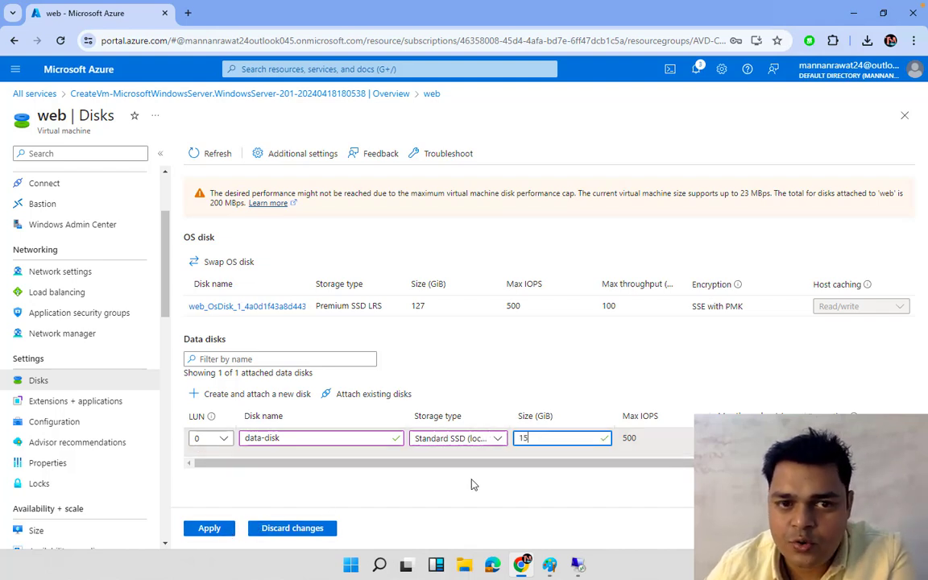
{"action": "left_click", "coordinate": [208, 531]}
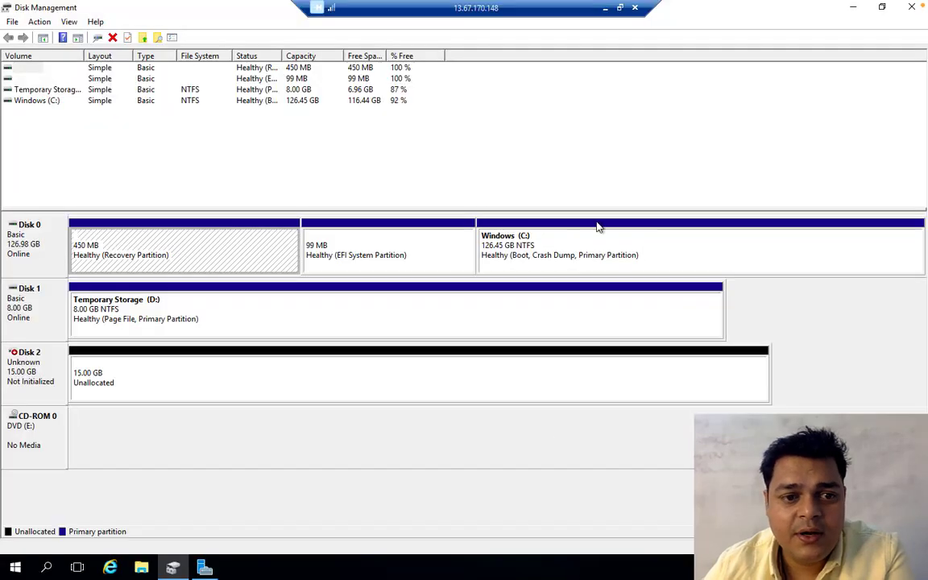
Initialize Disk 2 in the remote server's Disk Management with the GPT partition style.
{"action": "right_click", "coordinate": [52, 376]}
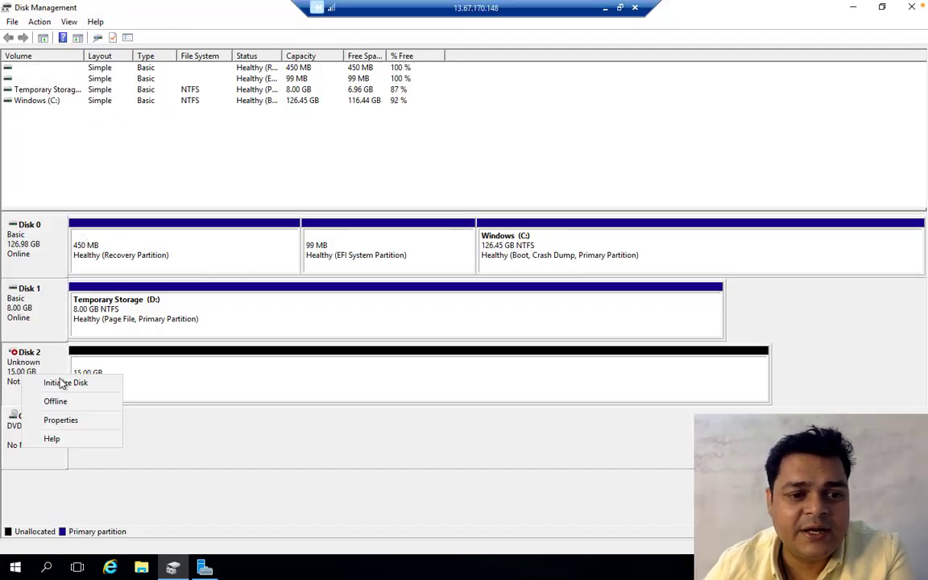
{"action": "left_click", "coordinate": [62, 383]}
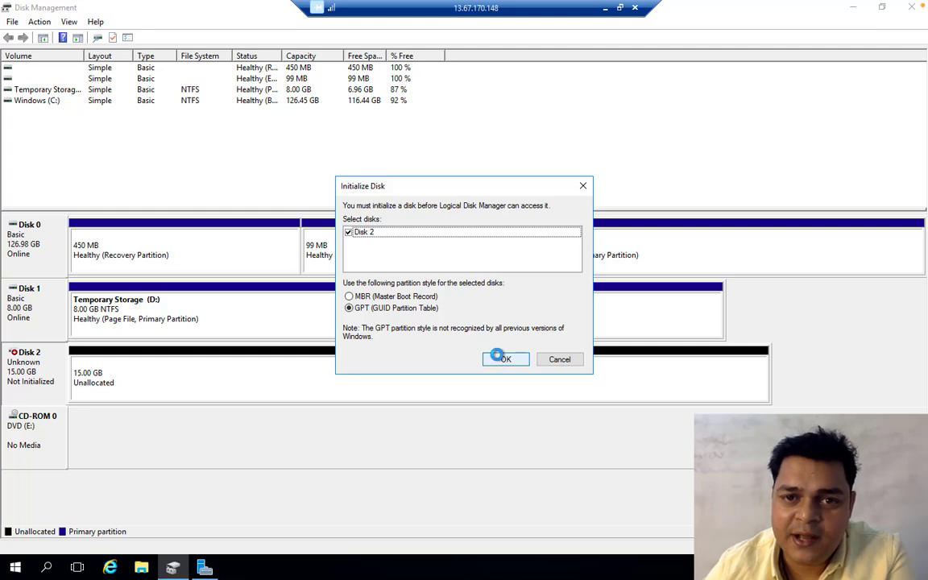
{"action": "left_click", "coordinate": [501, 359]}
Create a full-size simple volume on Disk 2 with drive letter F:, the NTFS file system and the label New Volume.
{"action": "right_click", "coordinate": [202, 371]}
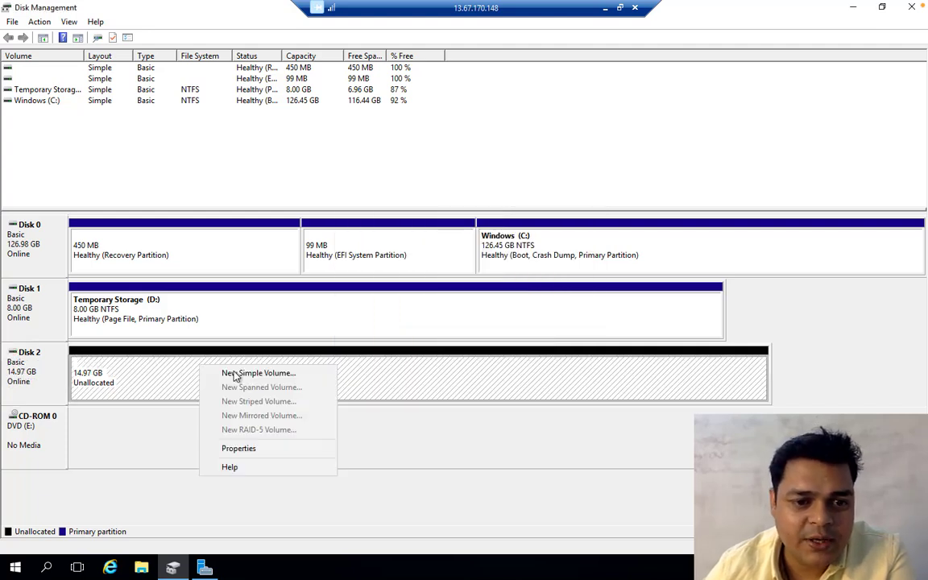
{"action": "left_click", "coordinate": [258, 373]}
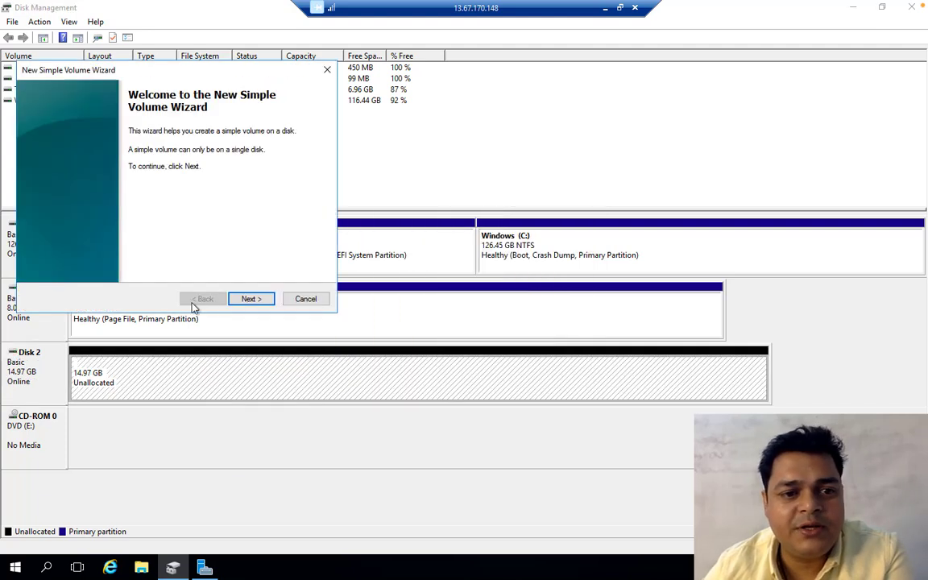
{"action": "left_click", "coordinate": [251, 298]}
{"action": "left_click", "coordinate": [251, 299]}
{"action": "left_click", "coordinate": [251, 299]}
{"action": "left_click", "coordinate": [251, 298]}
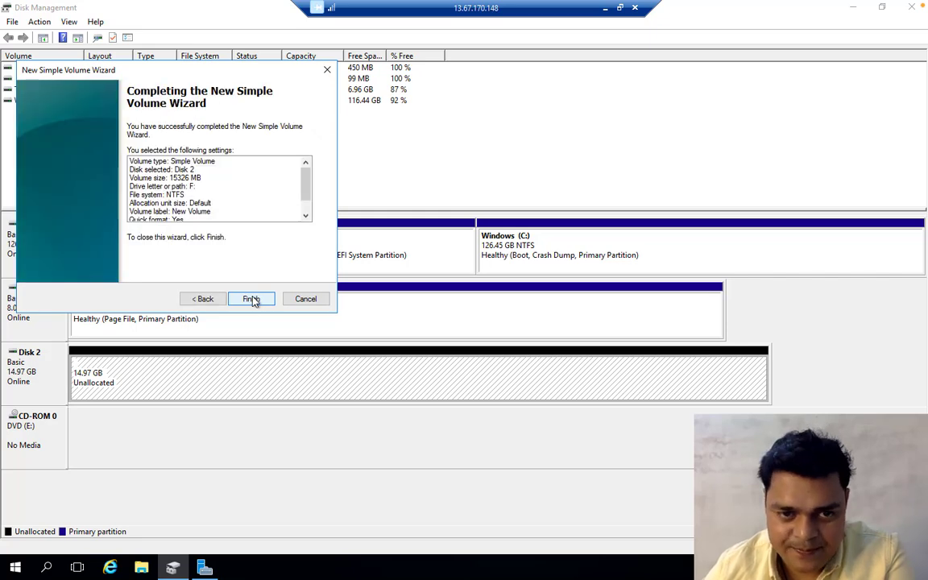
{"action": "left_click", "coordinate": [251, 299]}
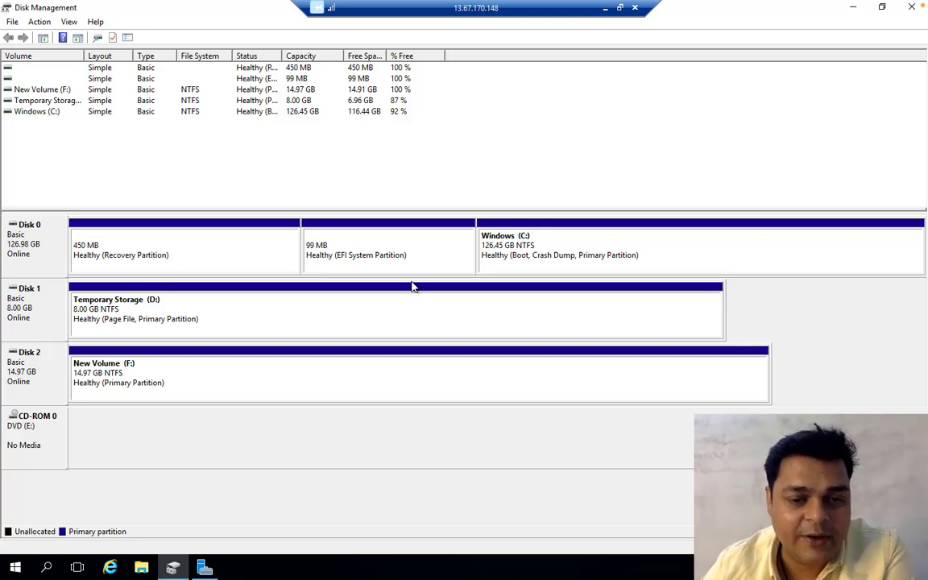
Switch from the remote session to the Mac desktop.
{"action": "key", "text": "ctrl+Left"}
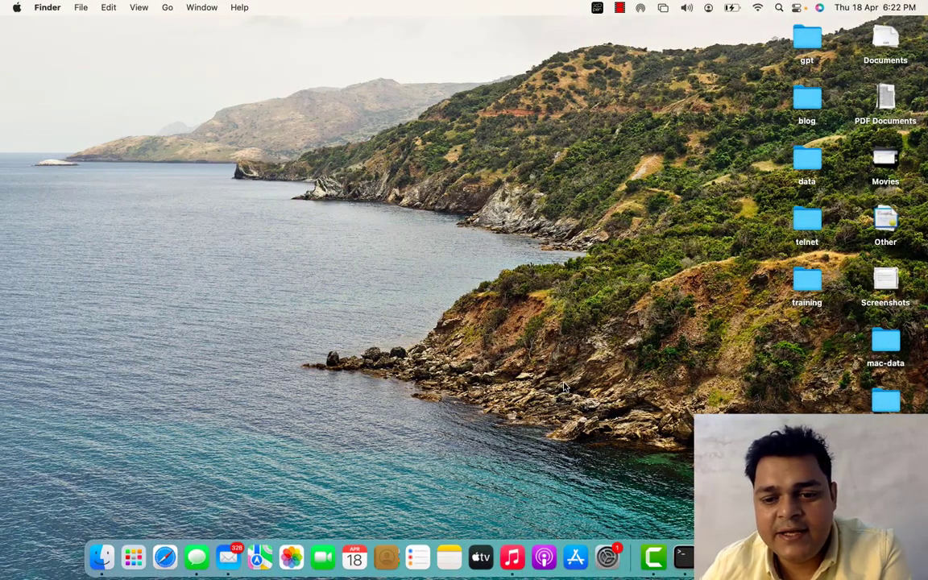